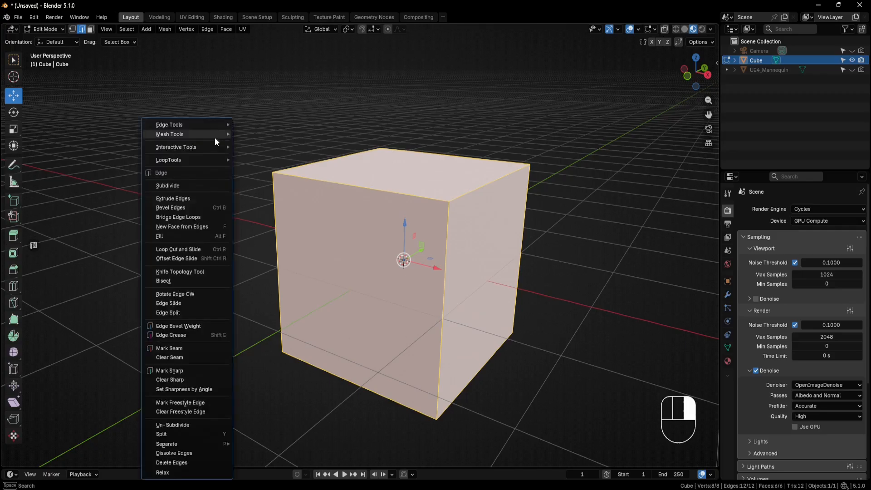
Subdivide all edges of the cube with 3 cuts and clear the selection.
left_click(187, 186)
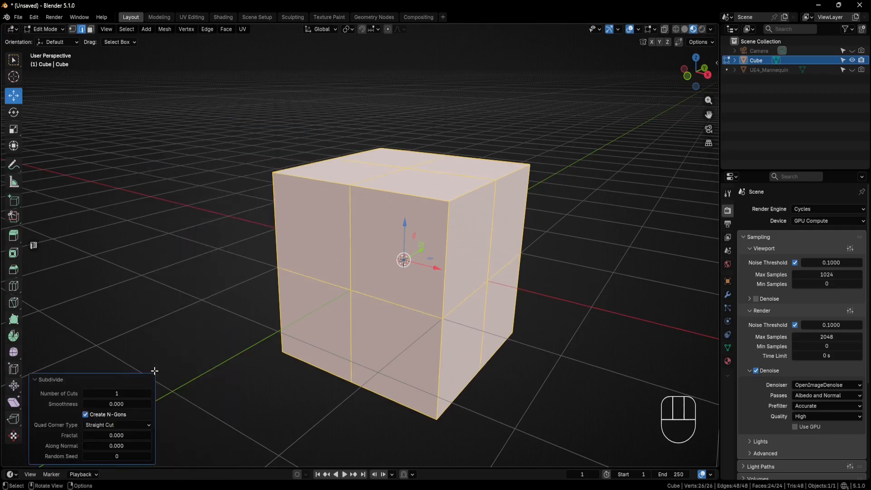
left_click(148, 394)
left_click(148, 393)
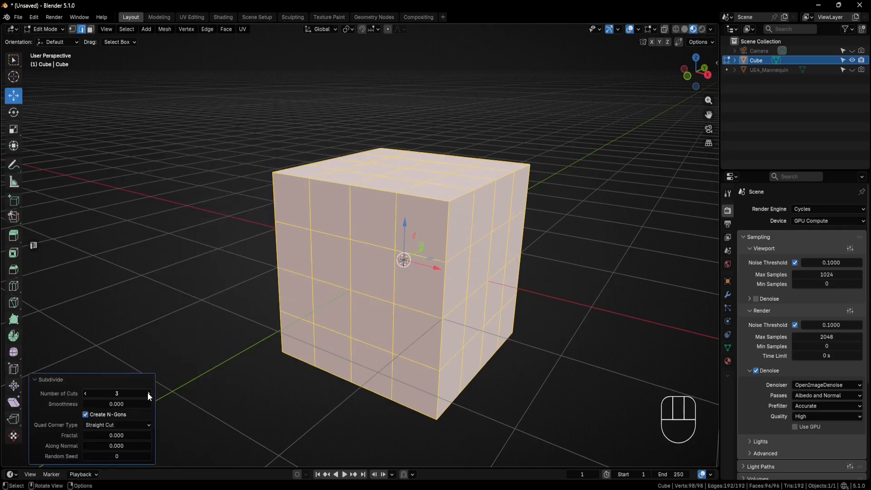
left_click(220, 263)
Select the four centre faces on top of the cube in face select mode and extrude them upward.
middle_click_drag(389, 213, 416, 163)
left_click(90, 29)
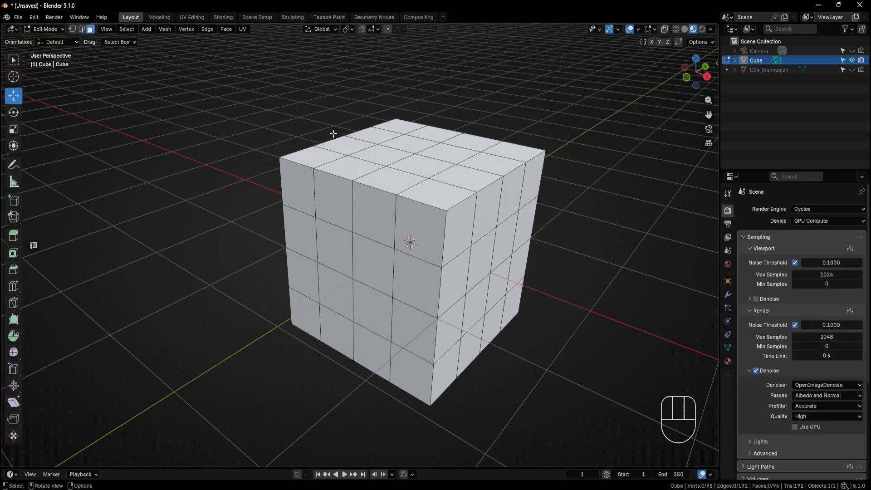
left_click(431, 168)
left_click(449, 153, "shift")
left_click(412, 144, "shift")
left_click(386, 155, "shift")
middle_click_drag(452, 139, 430, 193, "shift")
key("e")
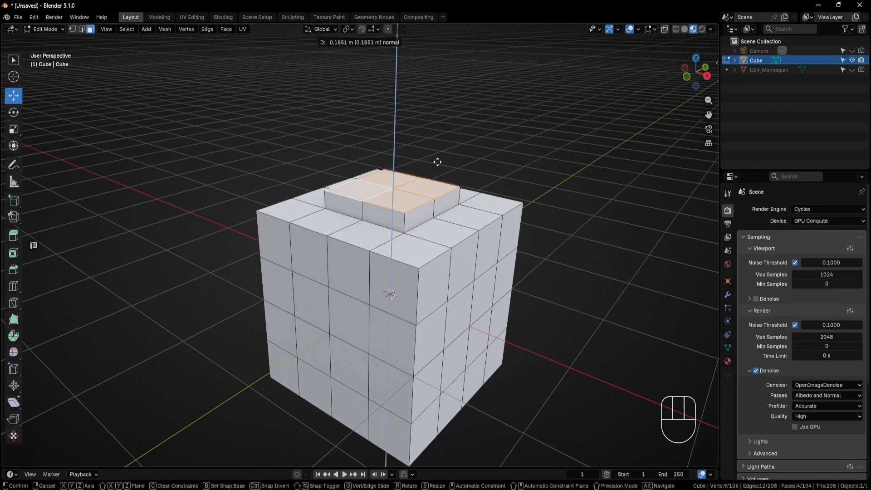
left_click(438, 149)
Extrude the four centre faces on the cube's front side outward by about 0.8 m along their normal.
middle_click_drag(369, 243, 391, 205, "shift")
left_click(347, 255)
left_click(373, 256, "shift")
left_click(371, 313, "shift")
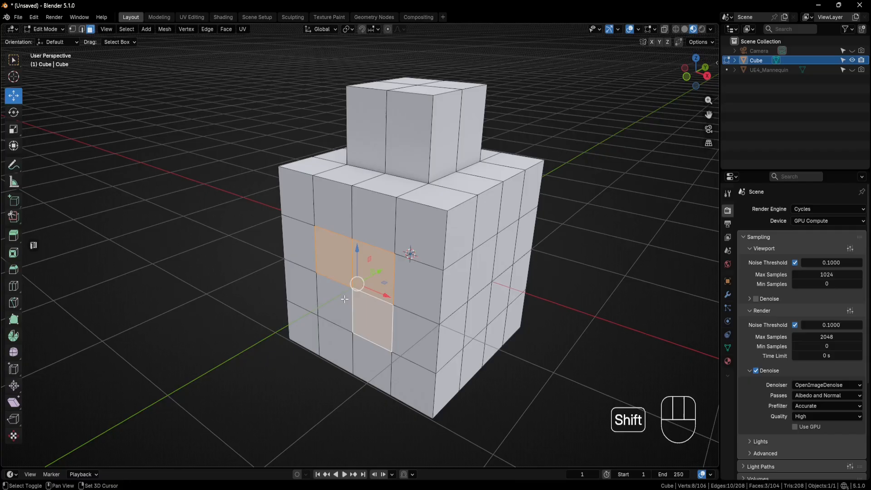
left_click(345, 300, "shift")
left_click(14, 235)
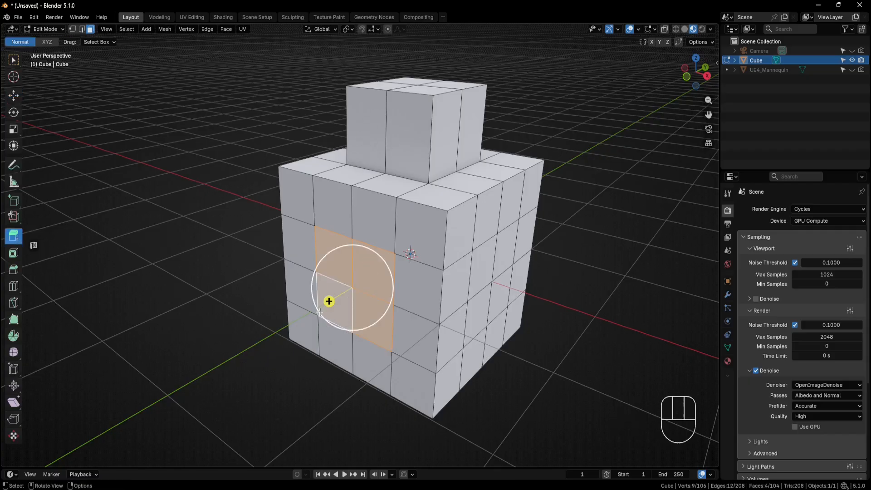
left_click_drag(330, 301, 266, 334)
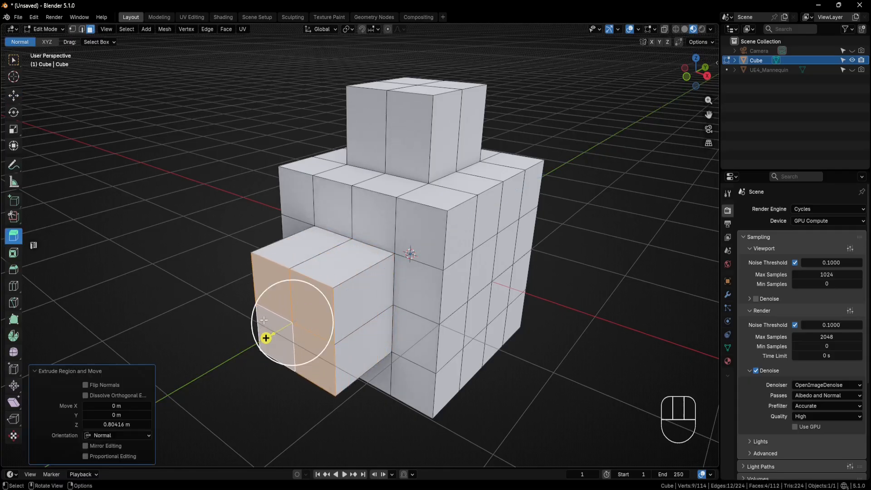
Set the front extrusion's Z move to 1 m.
left_click(123, 423)
type("1")
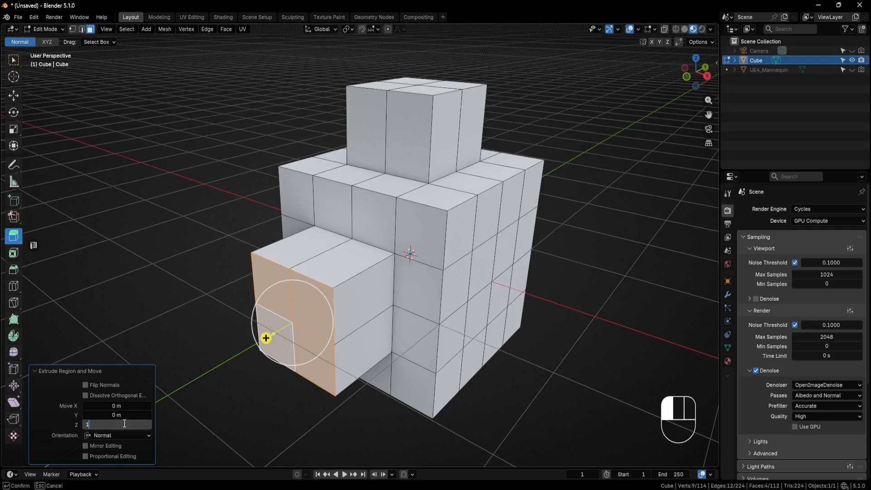
key("Return")
middle_click_drag(336, 388, 303, 367)
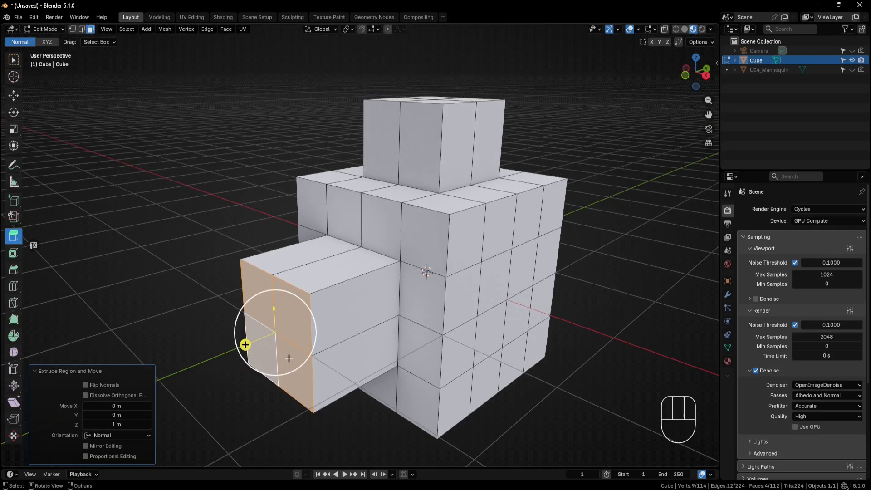
Undo the front and top extrusions on the subdivided cube.
key("ctrl+z")
key("ctrl+z")
key("ctrl+z")
key("ctrl+z")
key("ctrl+z")
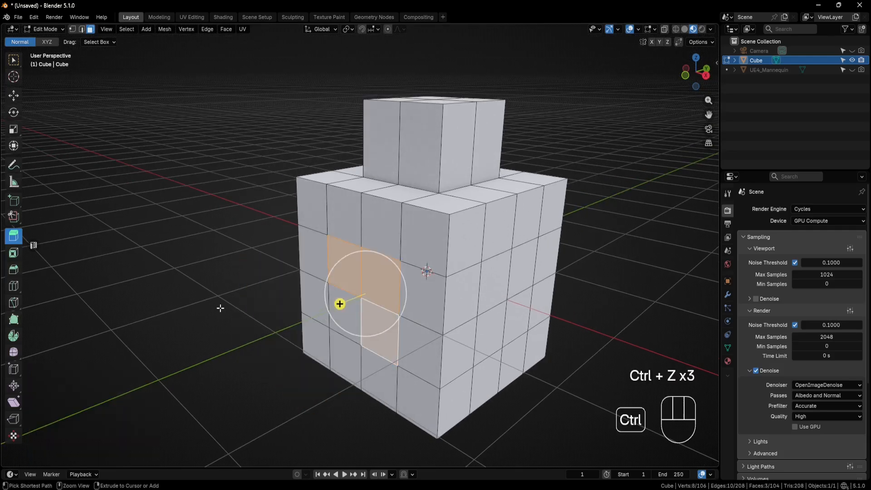
key("ctrl+z")
key("ctrl+z")
key("ctrl+z")
Return to Object Mode and hide the cube in the viewport.
left_click(61, 28)
left_click(59, 39)
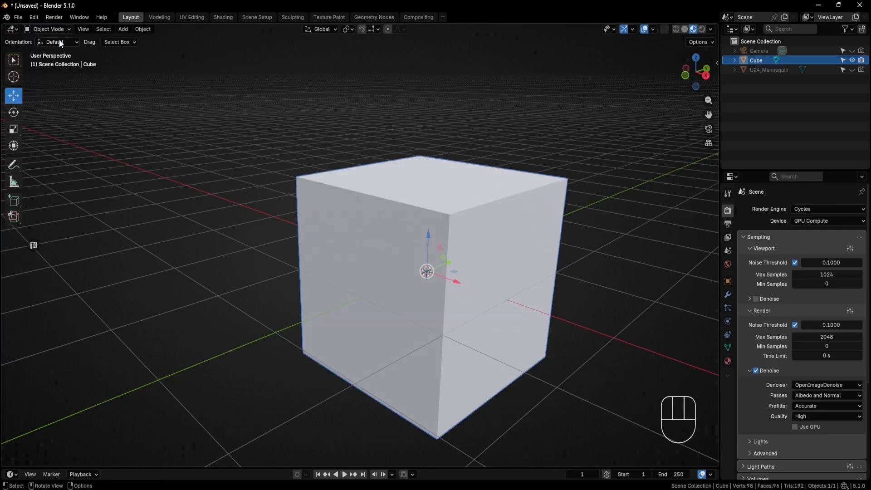
left_click(852, 60)
Add a mesh plane at the world origin with a size of 8 m.
middle_click_drag(527, 139, 528, 151)
key("shift+a")
mouse_move(538, 152)
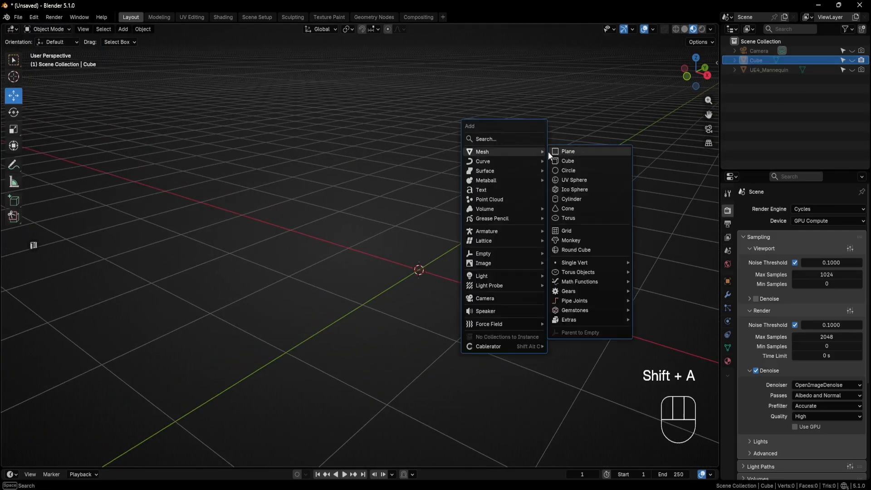
left_click(566, 151)
left_click(122, 376)
type("8")
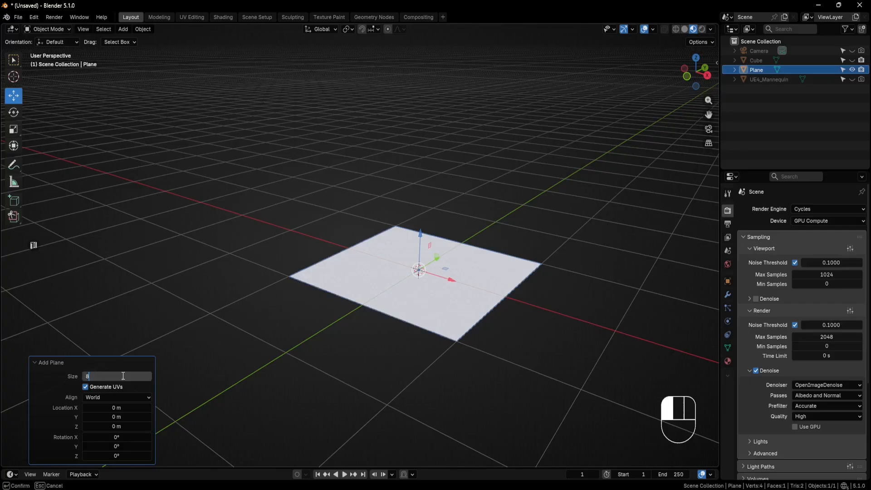
key("Return")
Enter Edit Mode and extrude the plane's back edge straight up along Z by about 3.9 m.
scroll(367, 311, "down", 2)
middle_click_drag(366, 311, 315, 267, "shift")
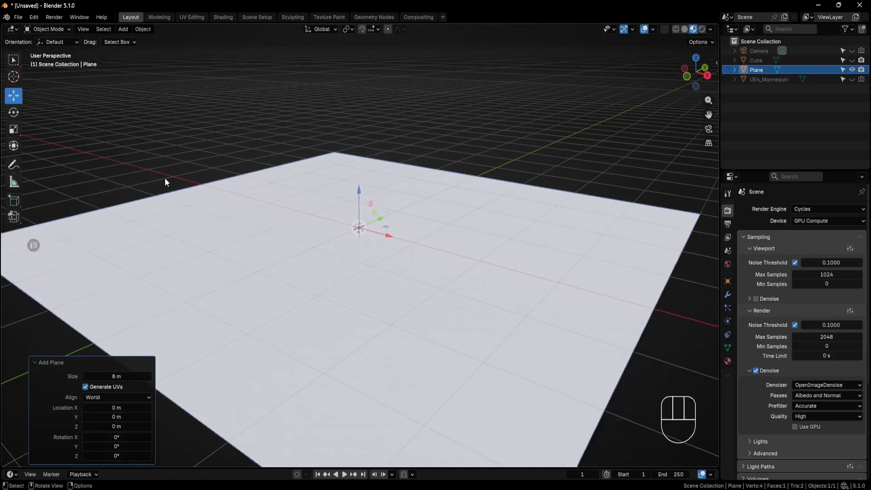
left_click(48, 29)
left_click(45, 50)
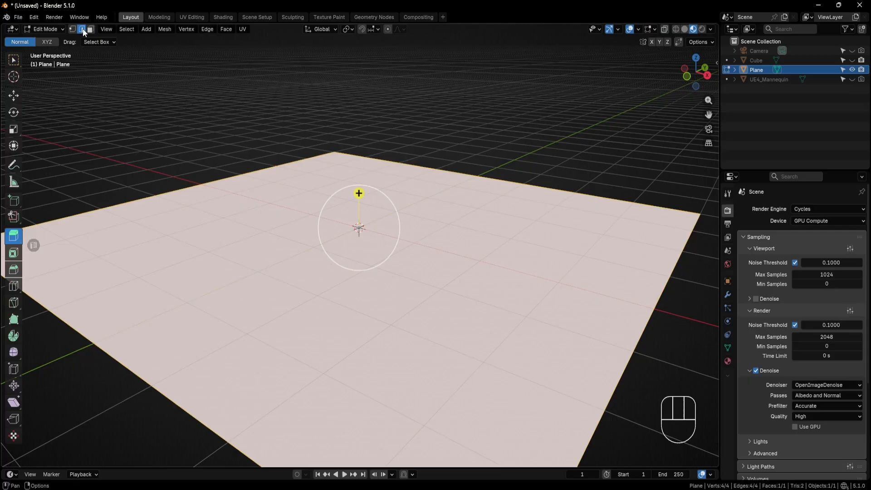
left_click(429, 170)
scroll(426, 169, "down", 3)
middle_click_drag(424, 169, 430, 196, "shift")
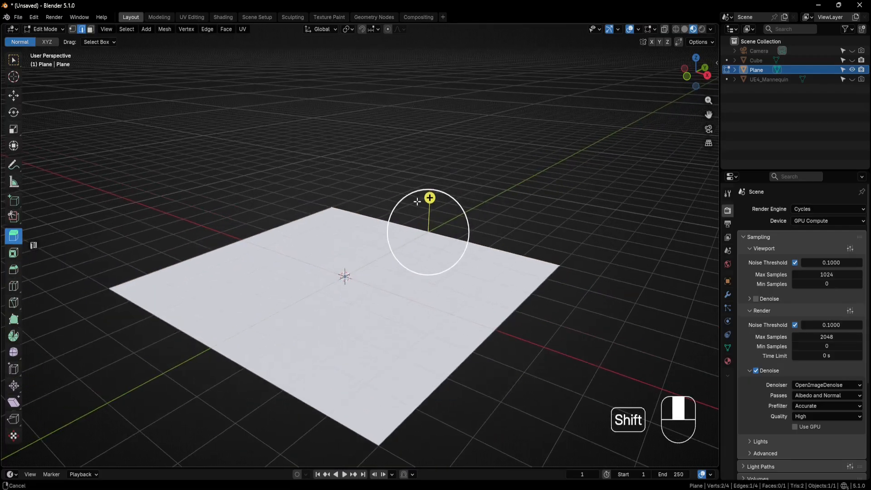
key("e")
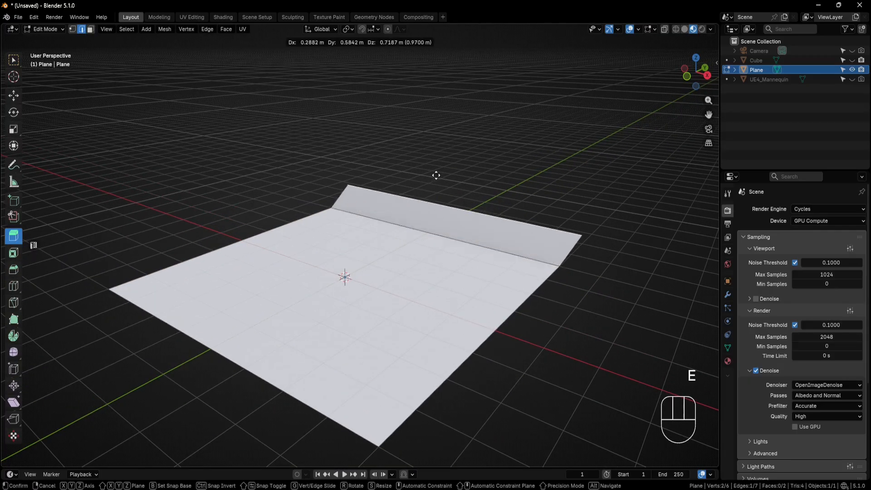
key("z")
left_click(429, 63)
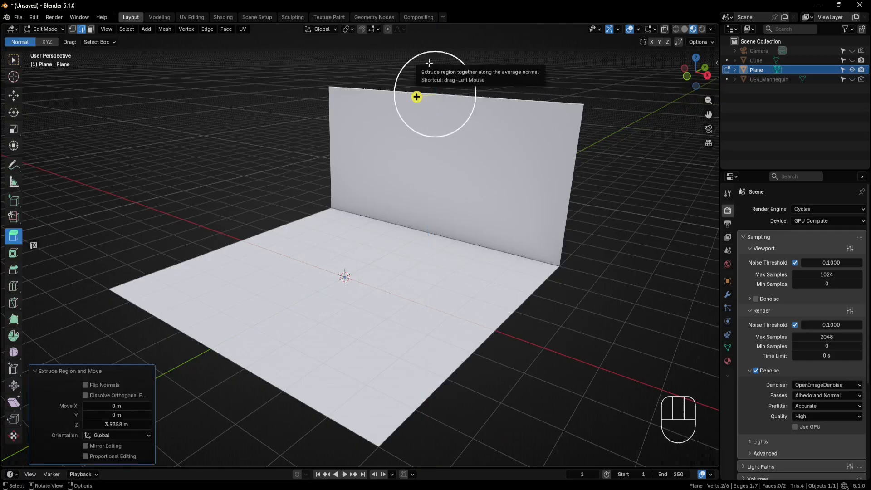
Bevel the fold edge between floor and wall about 2.3 m wide with 20 segments.
left_click(395, 224)
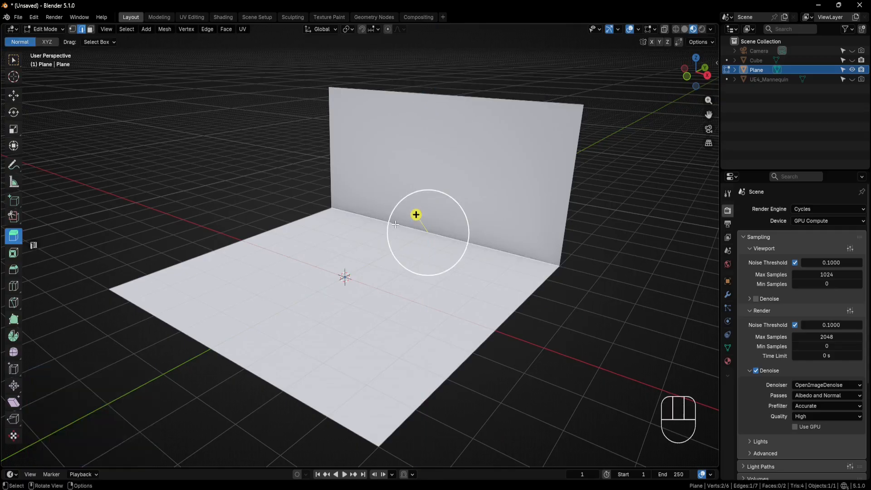
left_click(16, 270)
middle_click_drag(413, 234, 399, 229)
left_click_drag(407, 206, 476, 134)
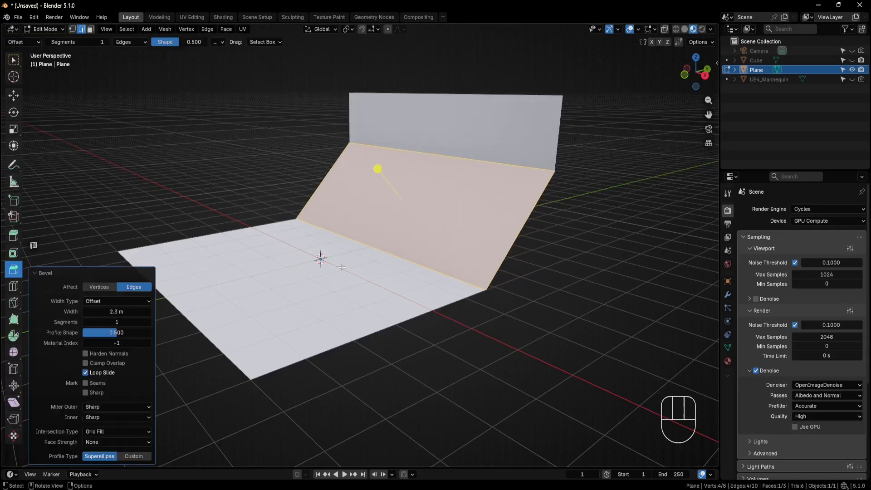
left_click(139, 321)
type("20")
key("Return")
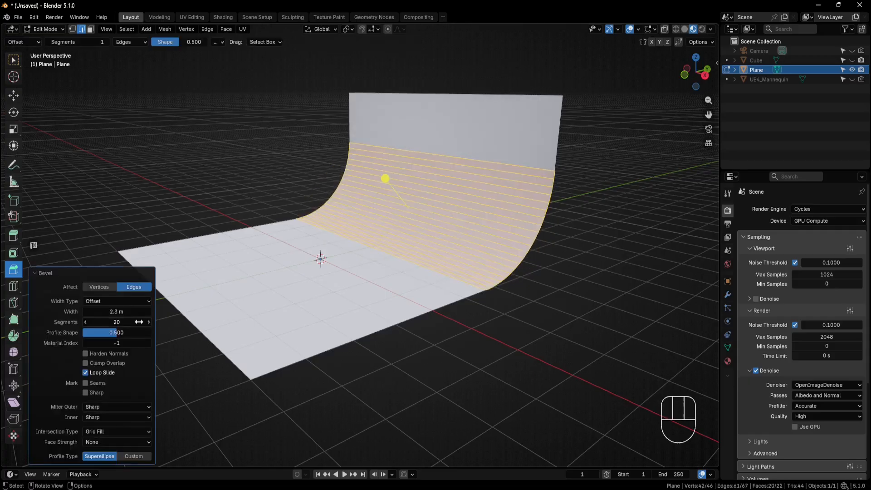
Return to Object Mode and apply Shade Smooth to the curved backdrop.
left_click(62, 28)
left_click(61, 39)
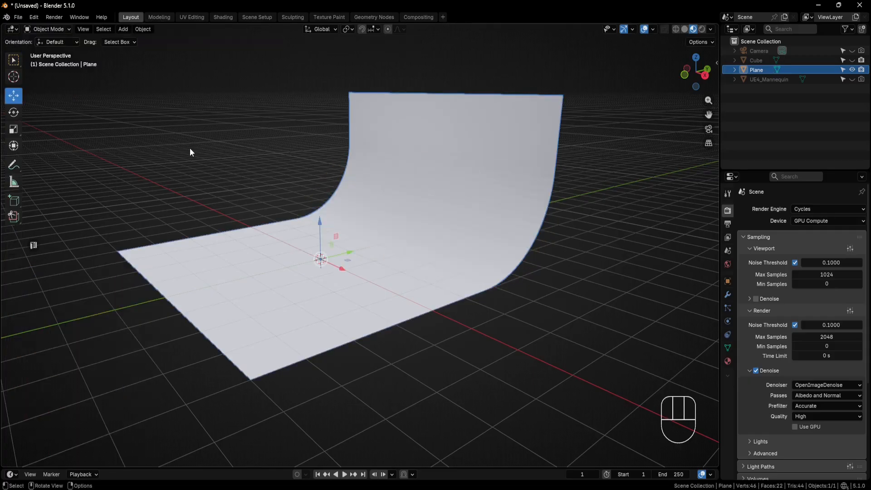
middle_click_drag(189, 147, 213, 148)
right_click(212, 148)
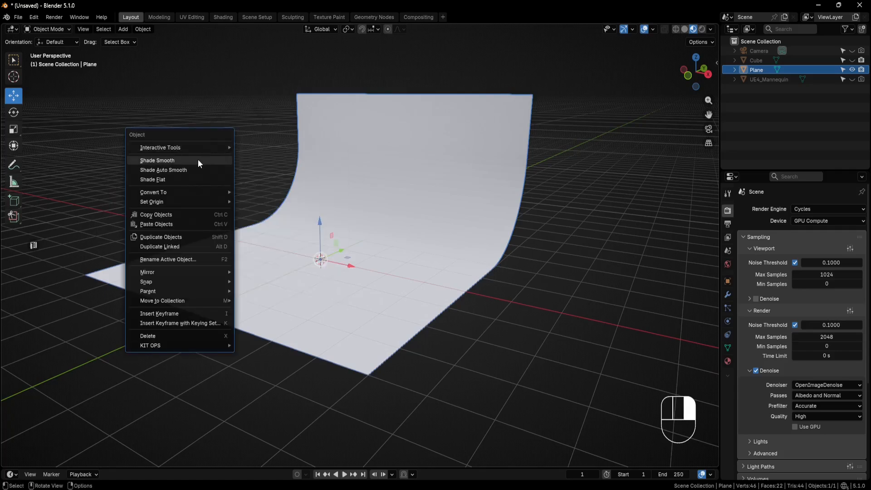
left_click(198, 159)
Give the backdrop a new material with a grey base color of value 0.392, metallic 1.000 and roughness 0.300.
left_click(727, 361)
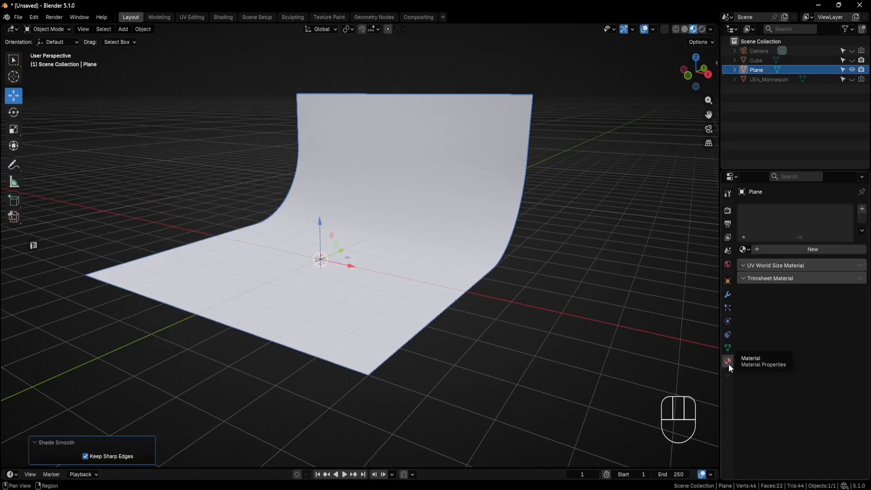
left_click(809, 249)
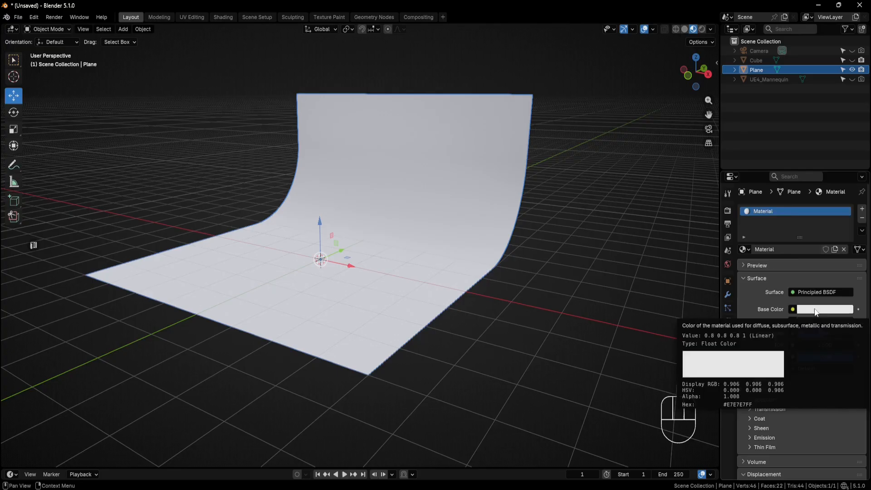
left_click(815, 310)
left_click_drag(846, 152, 846, 189)
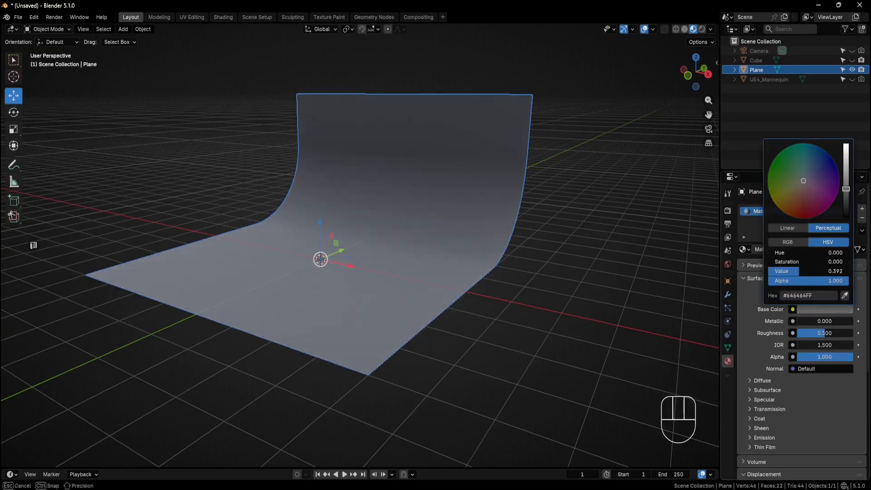
mouse_move(799, 321)
left_mouse_down()
mouse_move(854, 321)
mouse_move(813, 333)
left_mouse_up()
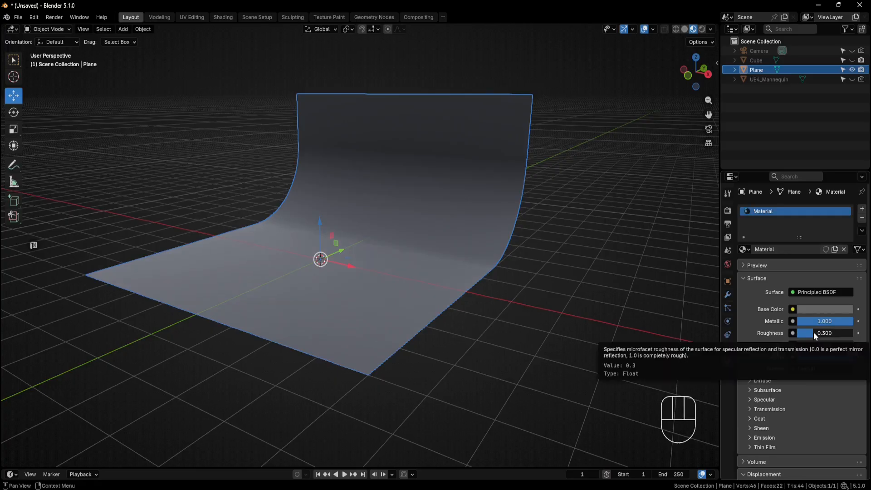
Show the UE4_Mannequin object and view it together with the backdrop.
left_click(852, 79)
middle_click_drag(398, 233, 424, 232)
scroll(425, 232, "up", 4)
middle_click_drag(370, 220, 363, 227, "shift")
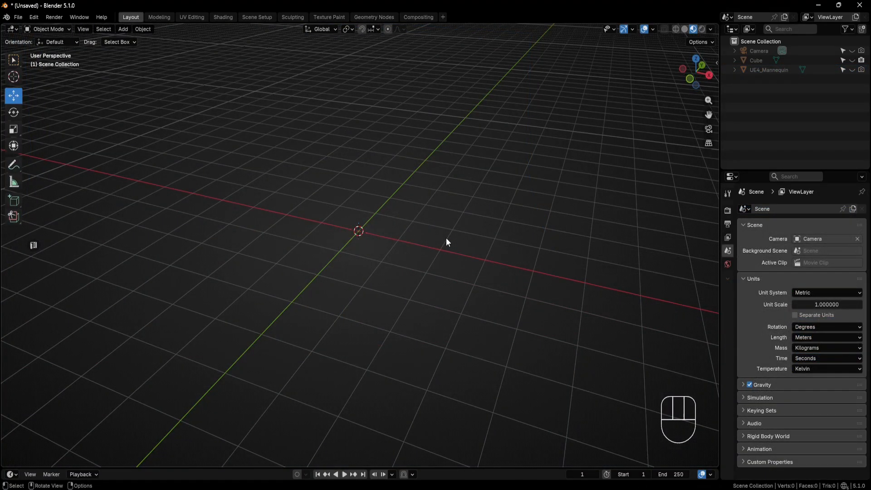
Switch to the top orthographic view and add a mesh plane with a size of 2 m.
key("KP_7")
middle_click_drag(382, 189, 380, 241, "shift")
key("shift+a")
mouse_move(378, 238)
left_click(408, 237)
scroll(405, 232, "down", 2)
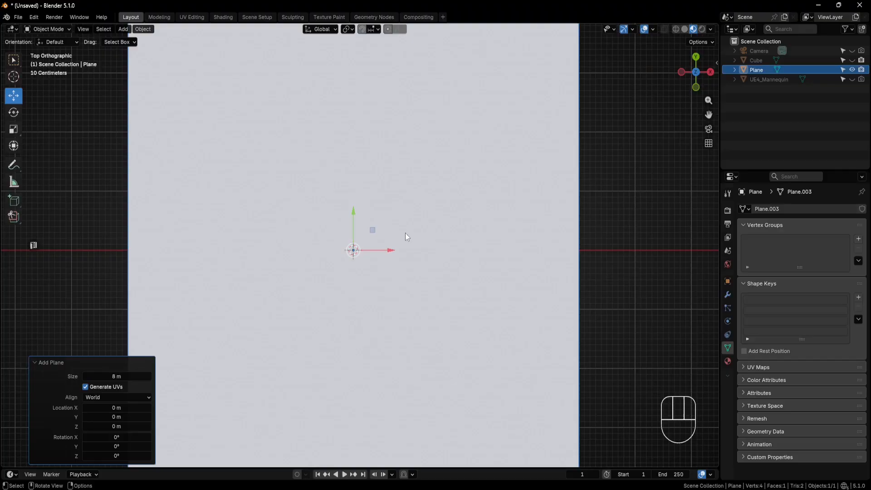
left_click(107, 377)
type("2")
key("Return")
Enter Edit Mode and merge all vertices of the plane into one using Collapse.
scroll(323, 294, "up", 3)
left_click(69, 29)
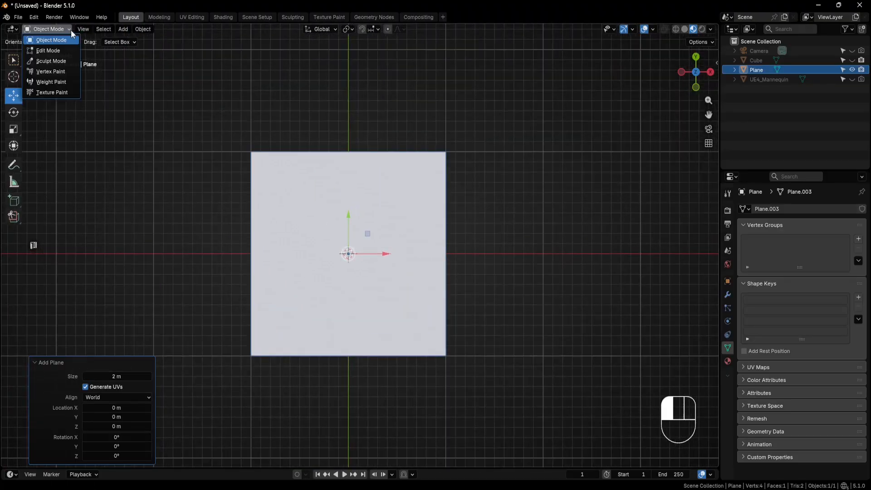
left_click(64, 47)
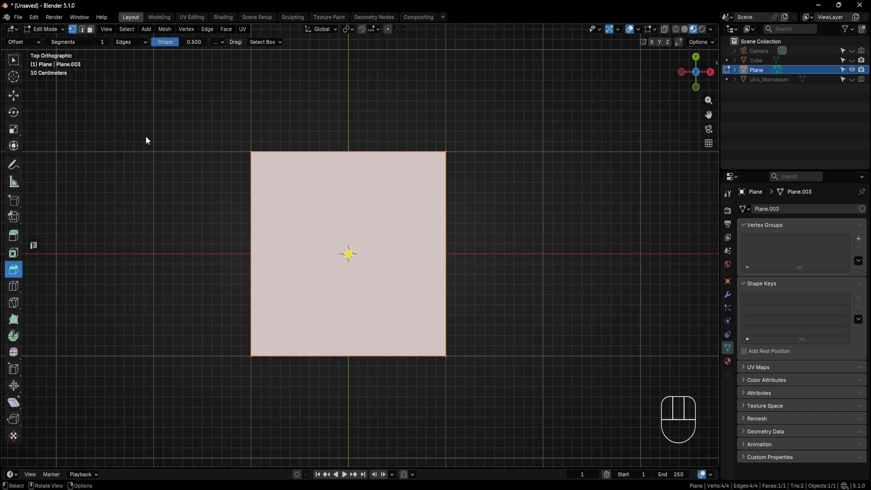
right_click(176, 153)
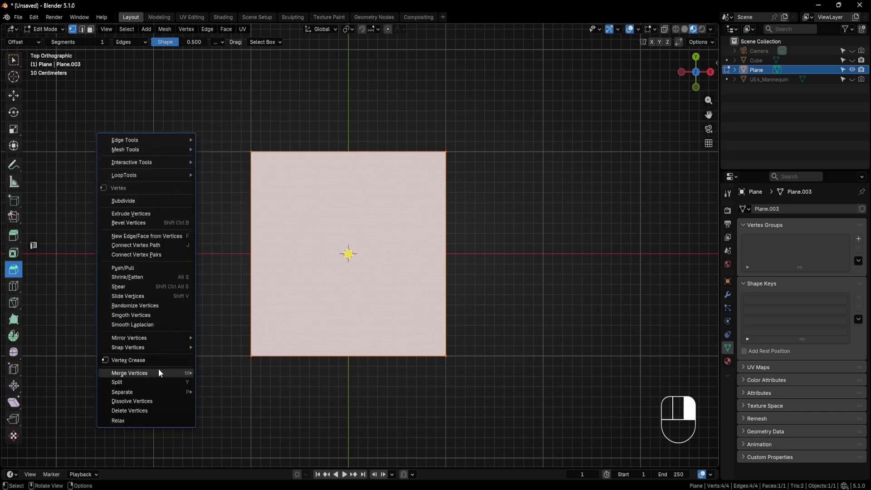
mouse_move(157, 371)
left_click(223, 394)
Extrude the single vertex about 0.9 m along the positive Y axis to start the outline.
scroll(358, 268, "up", 3)
middle_click_drag(359, 270, 350, 286, "shift")
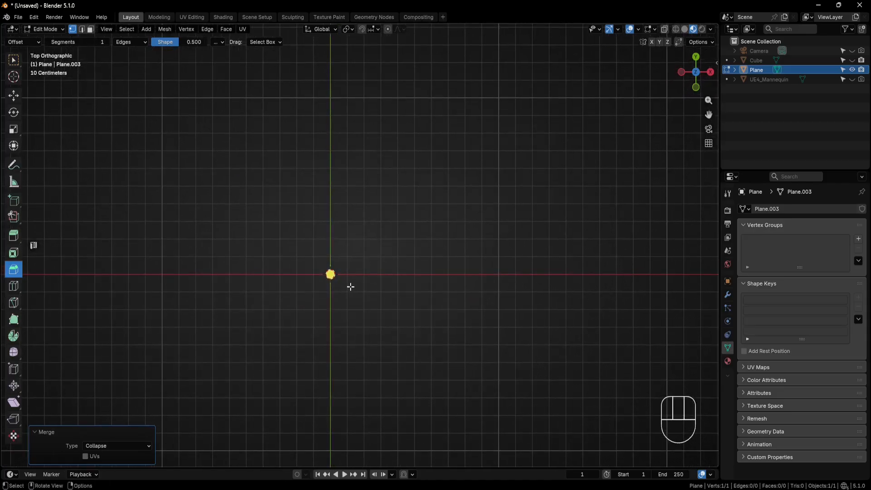
key("e")
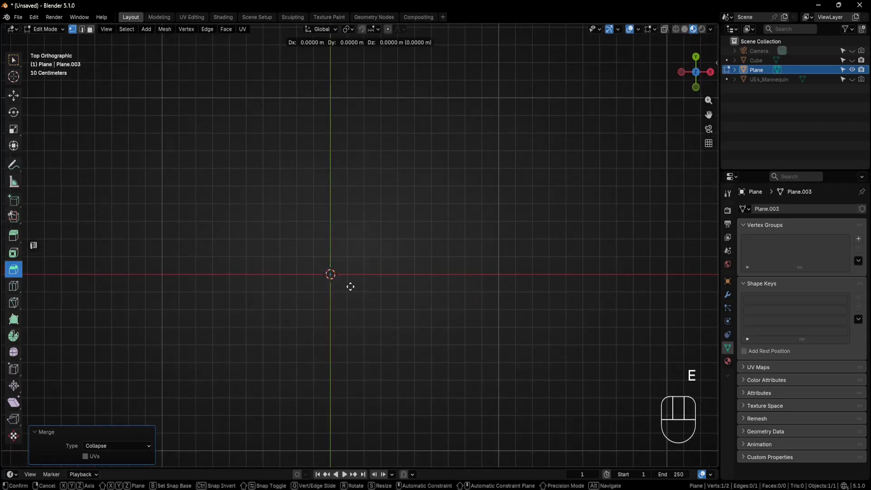
key("y")
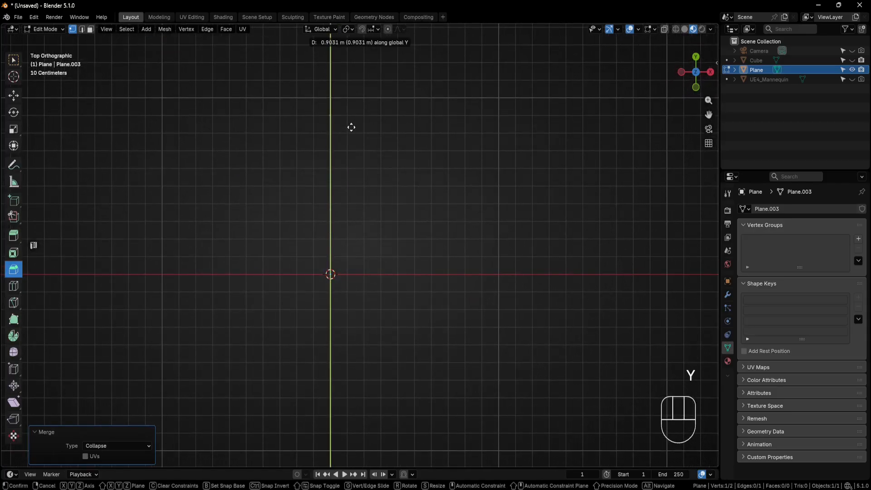
left_click(351, 127)
Extend the outline by extruding its end vertex about 1.05 m along X, and extrude once more freely at a diagonal away from the origin.
scroll(352, 134, "down", 2)
middle_click_drag(361, 148, 309, 214, "shift")
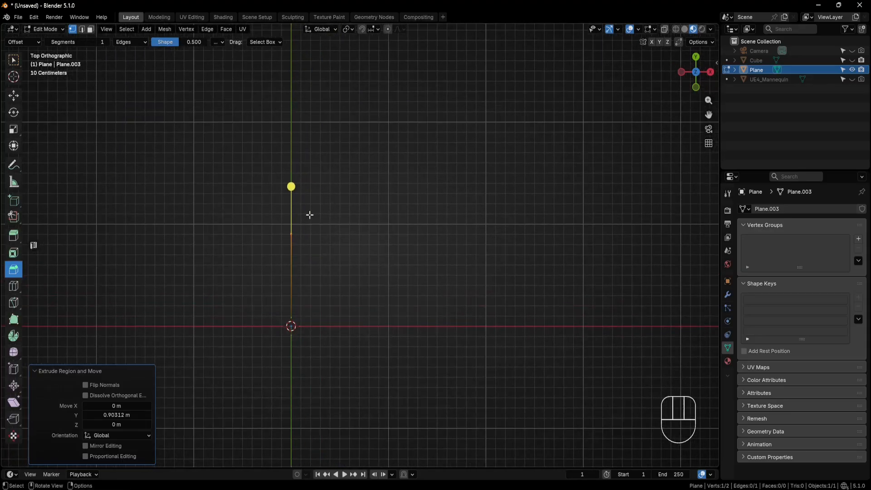
key("e")
key("x")
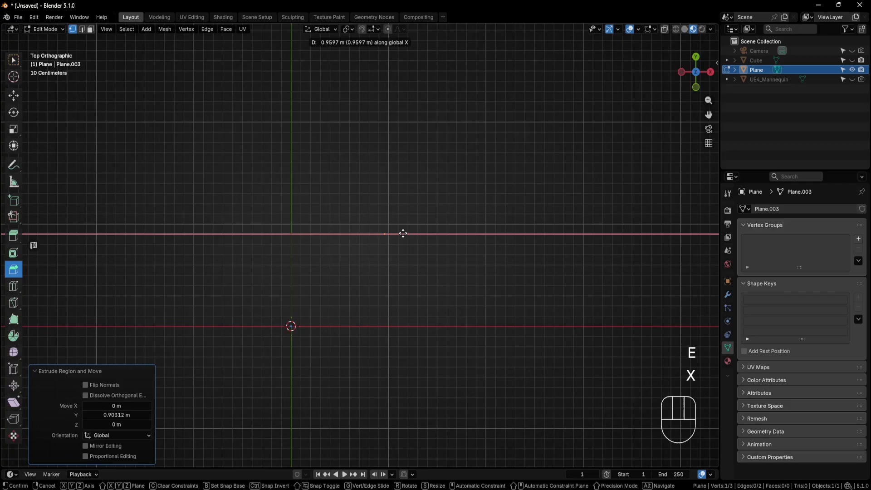
left_click(410, 234)
key("e")
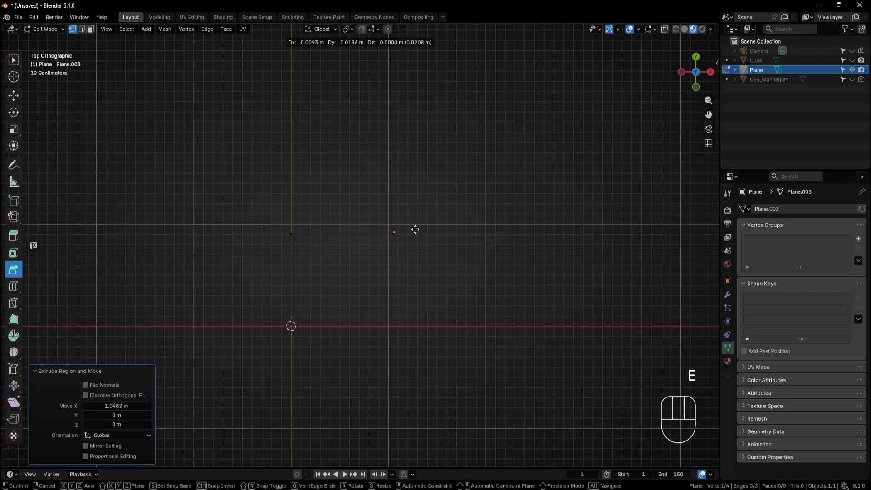
left_click(474, 161)
Bevel the outline's two corner vertices with a width of about 0.19 m and 12 segments.
left_click_drag(445, 200, 260, 252)
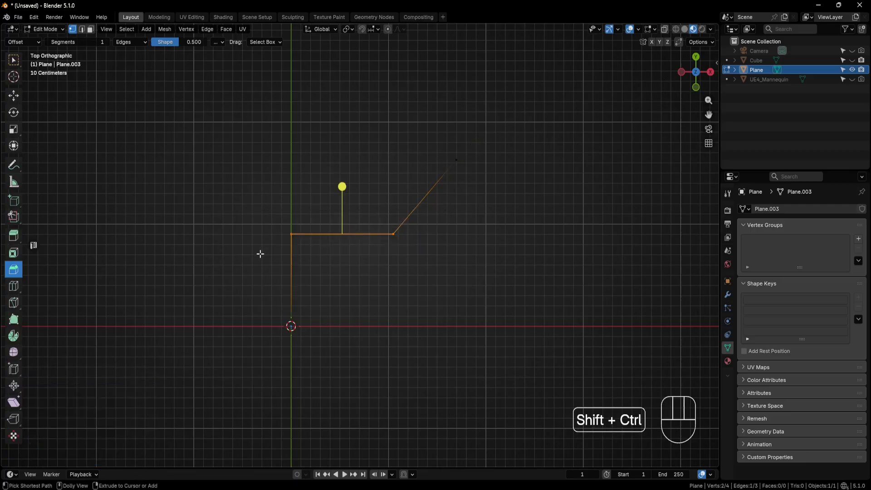
key("shift+ctrl+b")
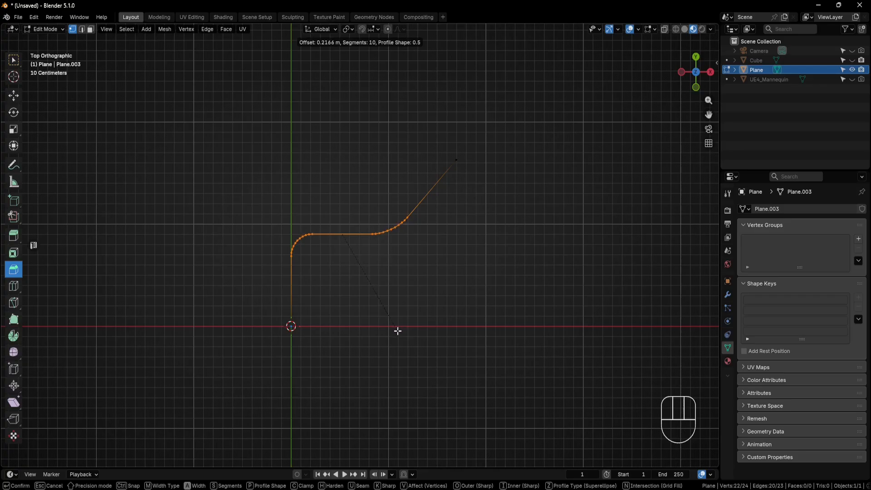
left_click(397, 328)
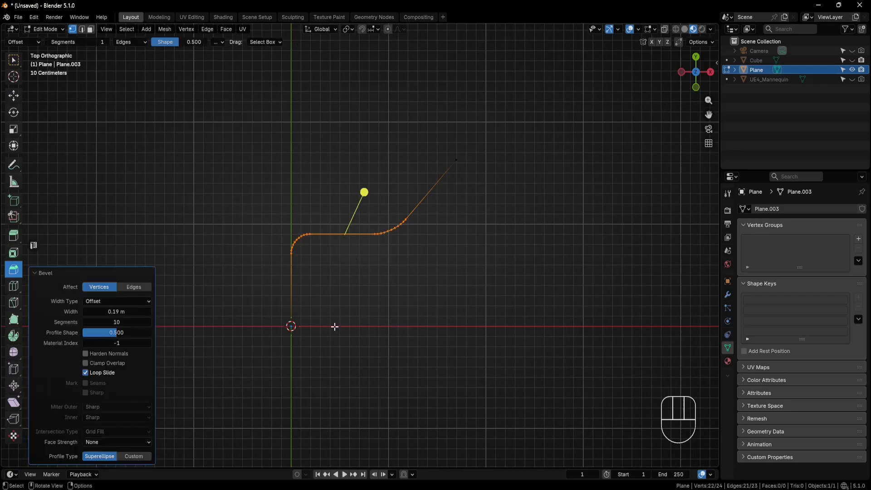
left_click(119, 322)
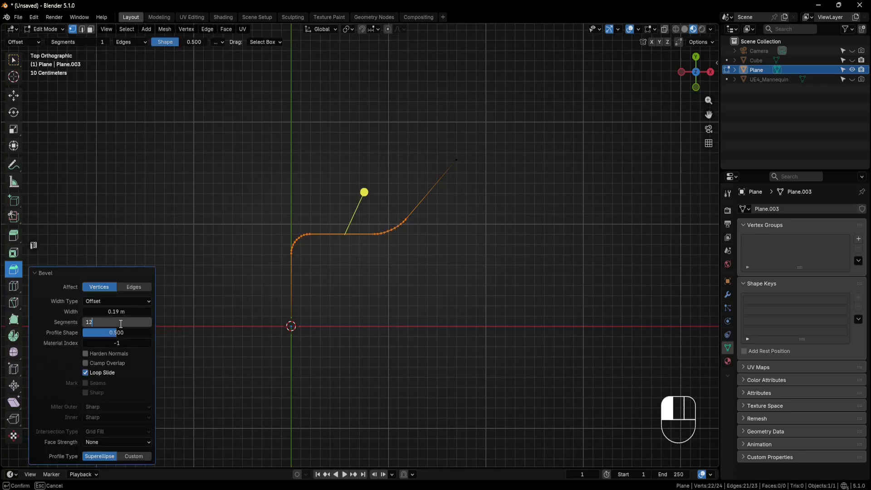
type("12")
key("Return")
Return to Object Mode and convert the rounded outline from a mesh to a curve.
left_click(48, 29)
left_click(61, 39)
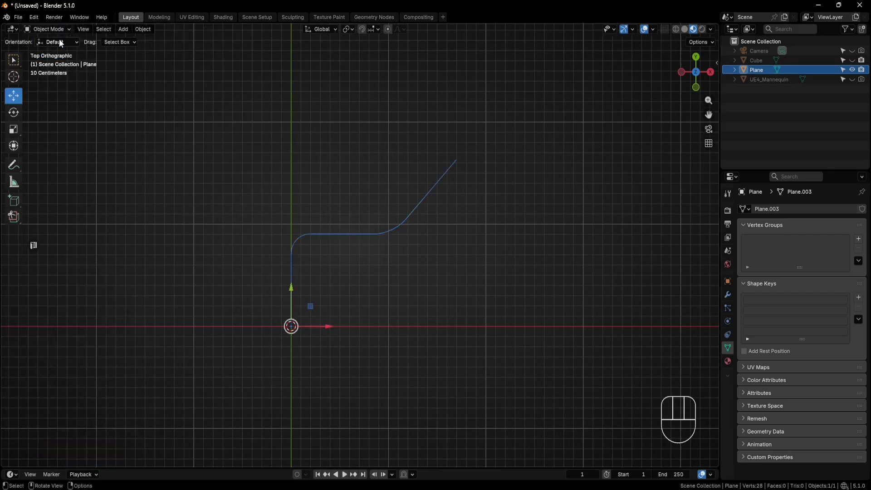
right_click(244, 184)
mouse_move(246, 183)
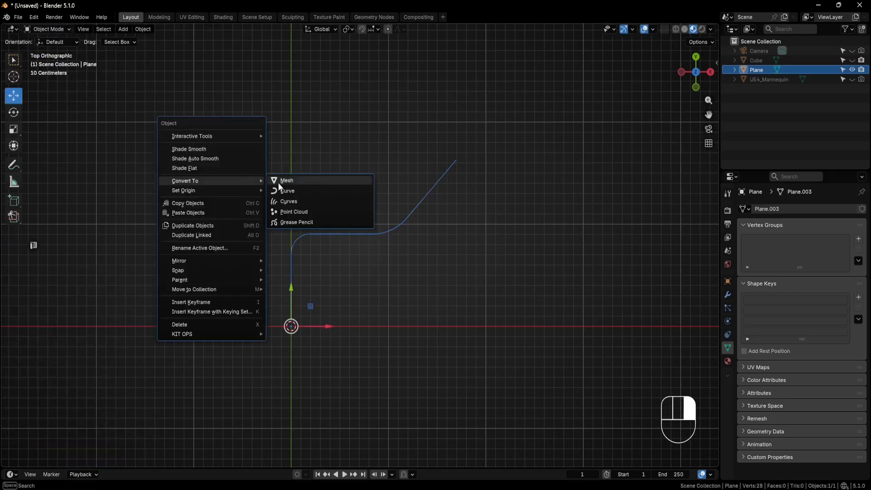
left_click(291, 192)
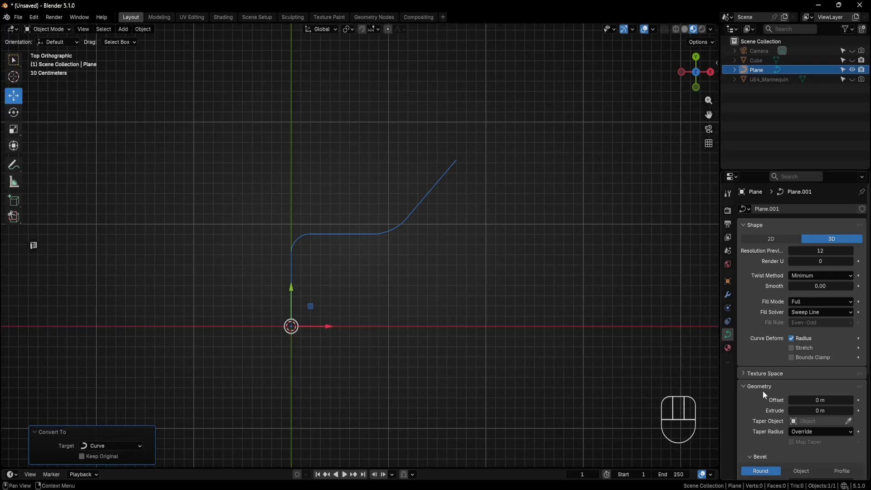
Give the curve a round bevel with a depth of 0.06 m and a resolution of 4.
scroll(763, 389, "down", 3)
left_click(809, 425)
type(".06")
key("Return")
left_click(814, 436)
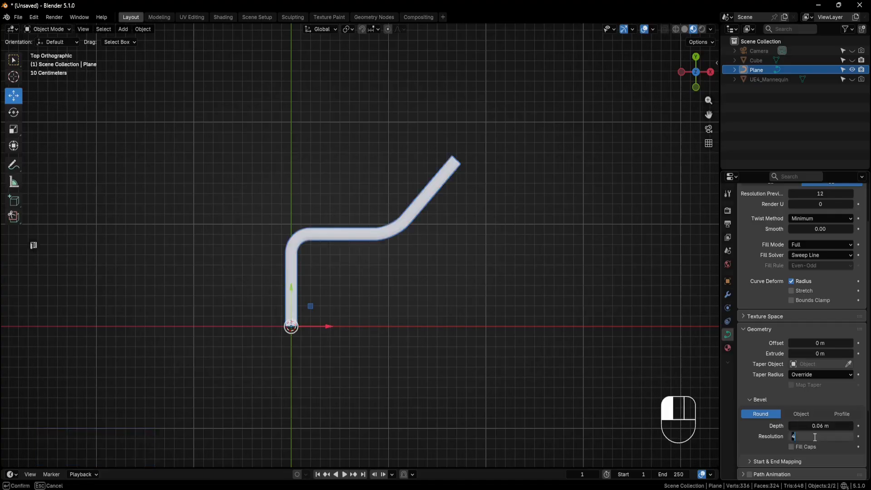
key("Return")
middle_click_drag(389, 309, 427, 278)
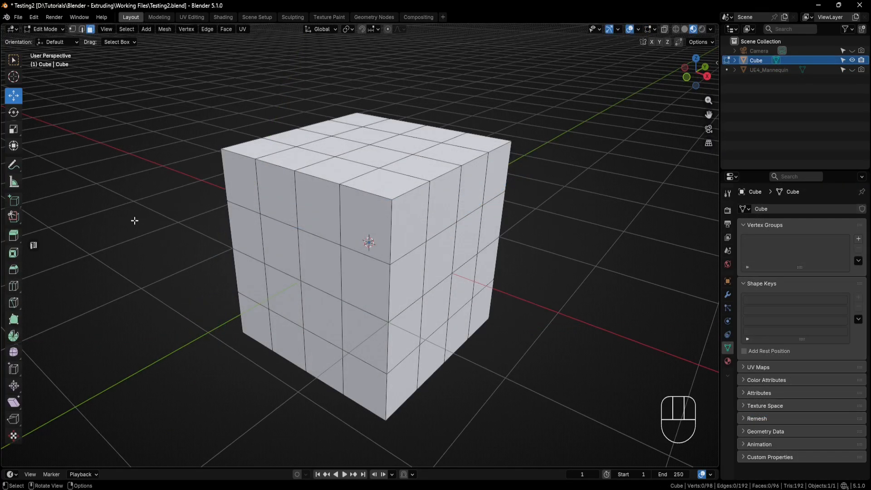
Extrude the four center faces on the subdivided cube's top upward with Extrude Region.
left_click(14, 235)
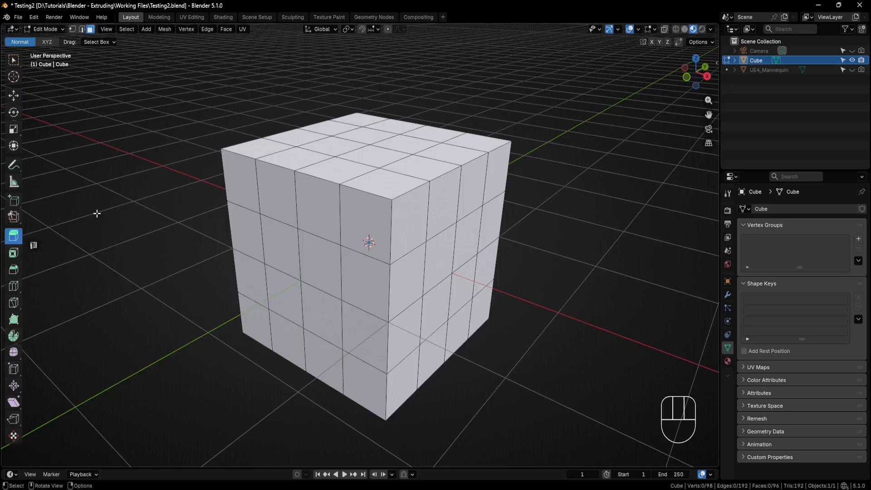
left_click(343, 147)
left_click(362, 136, "shift")
left_click(399, 143, "shift")
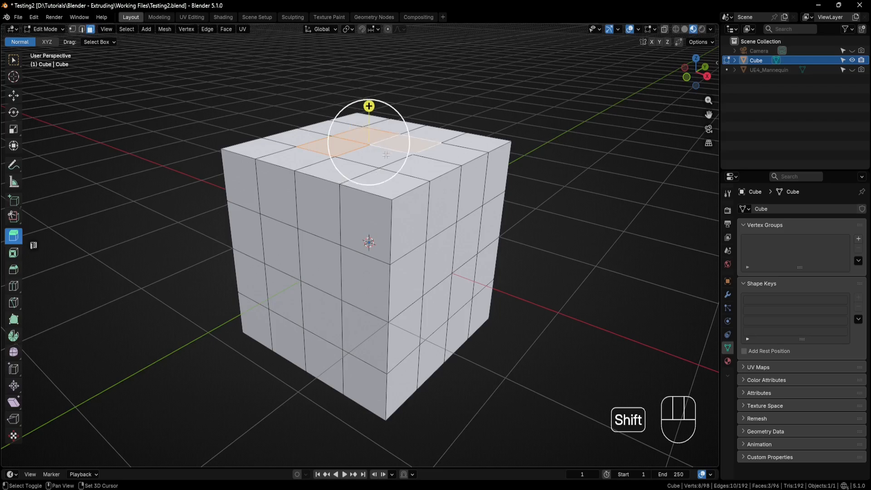
left_click(377, 156, "shift")
left_click_drag(369, 108, 372, 62)
middle_click_drag(372, 62, 372, 106, "shift")
Try to shift one raised top face sideways with the Move tool, and undo the edits back to the unextruded cube.
left_click(422, 131)
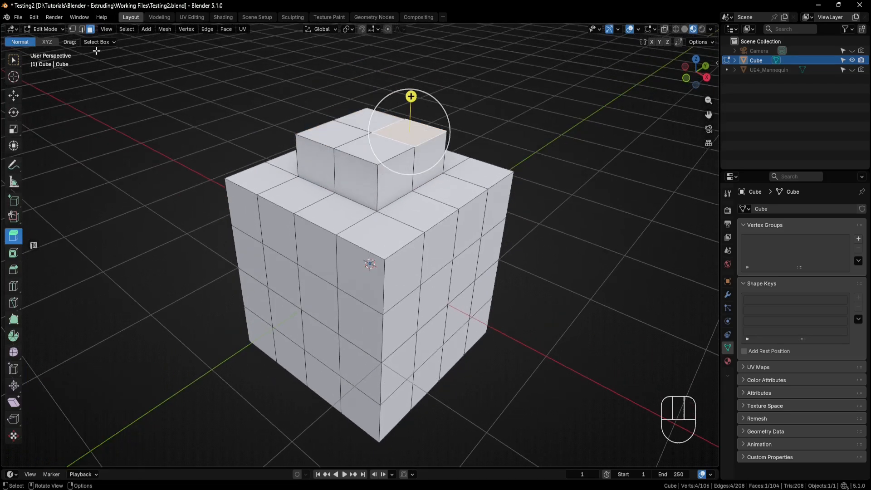
left_click(16, 101)
left_click_drag(437, 132, 468, 130)
key("ctrl+z")
key("ctrl+z")
key("ctrl+z")
key("ctrl+z")
mouse_move(458, 128)
middle_mouse_down()
mouse_move(459, 114)
mouse_move(452, 118)
middle_mouse_up()
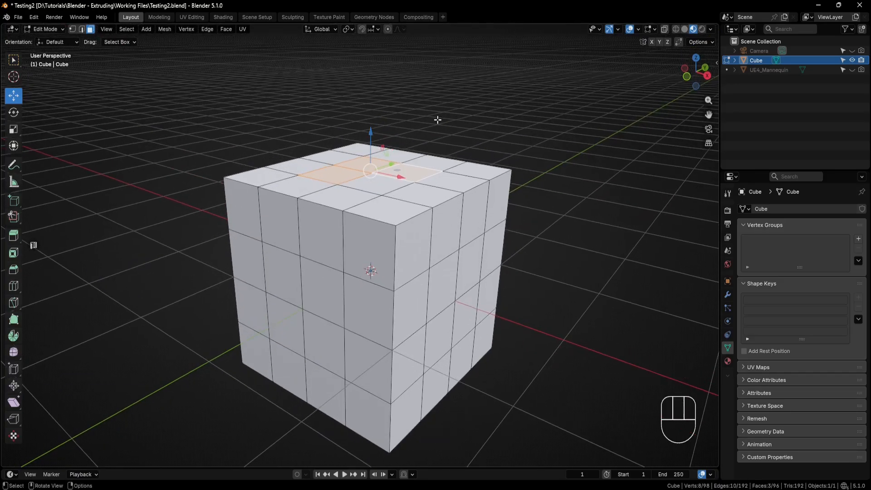
Extrude two adjacent top faces along the cube's edge about 0.3 m down into the cube with Extrude Region.
left_click(15, 238)
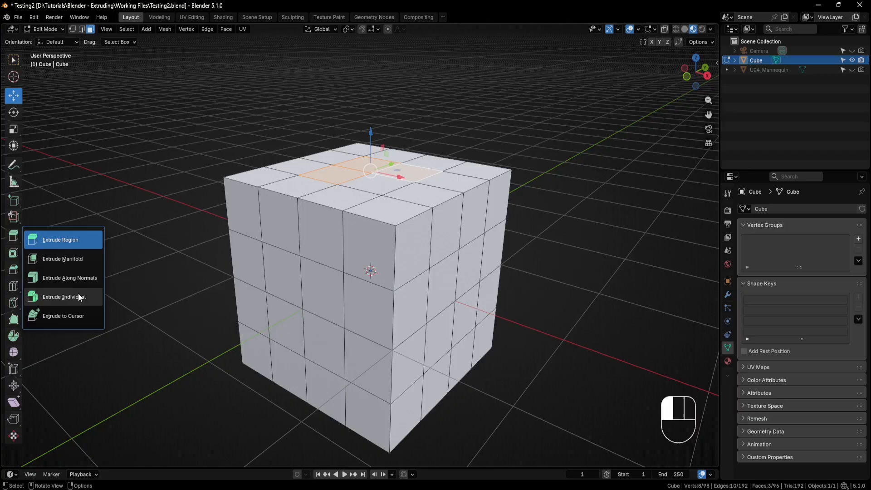
left_click(83, 242)
left_click(438, 192)
left_click(453, 185, "shift")
middle_click_drag(453, 184, 433, 200, "shift")
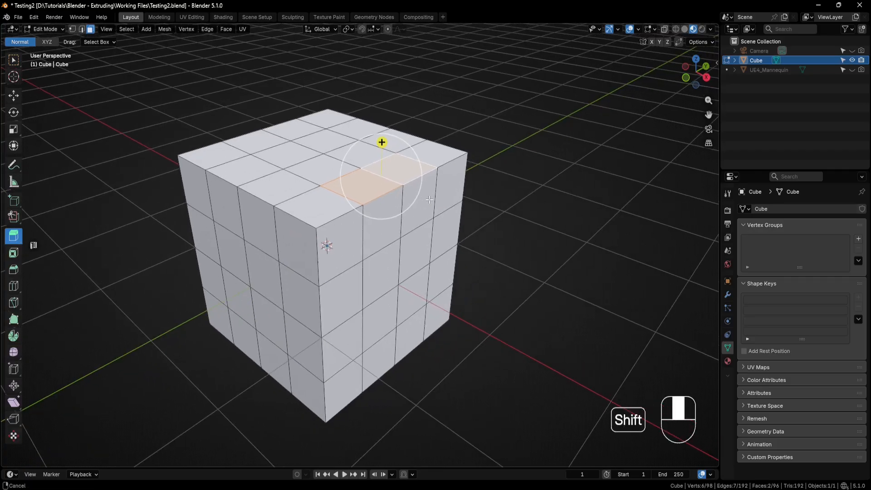
scroll(429, 199, "up", 2)
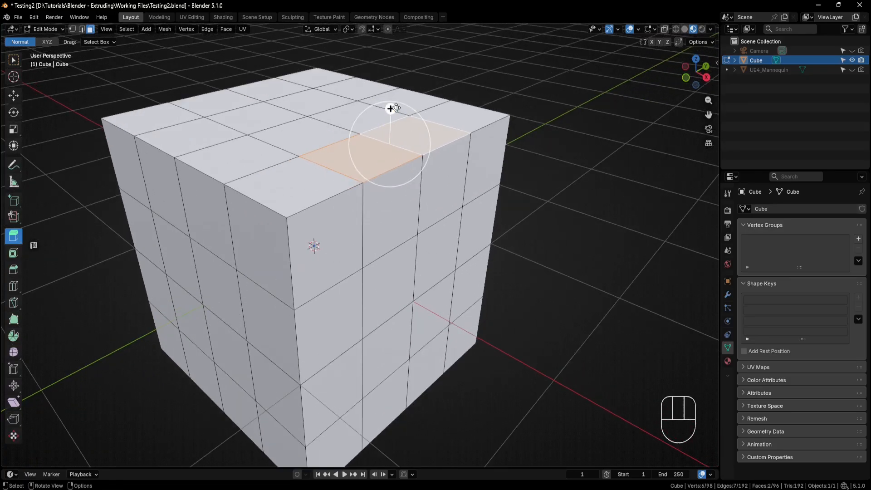
left_click_drag(391, 109, 389, 158)
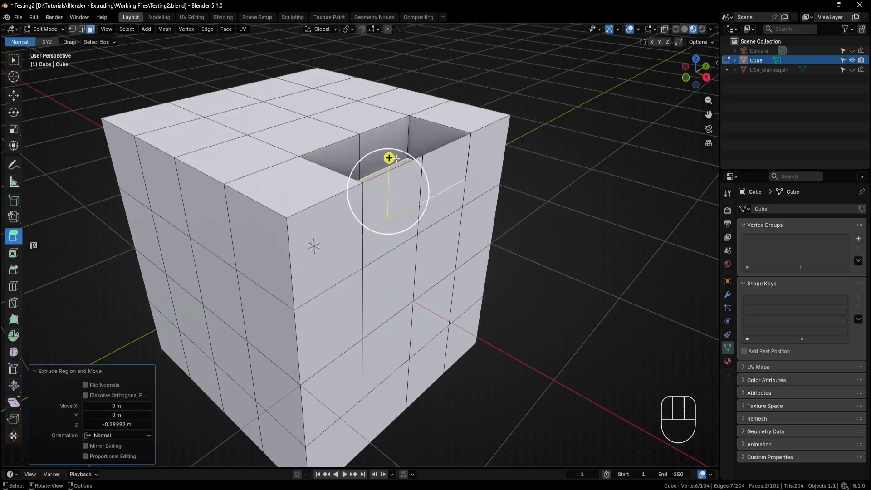
mouse_move(469, 206)
middle_mouse_down()
mouse_move(538, 208)
mouse_move(469, 203)
middle_mouse_up()
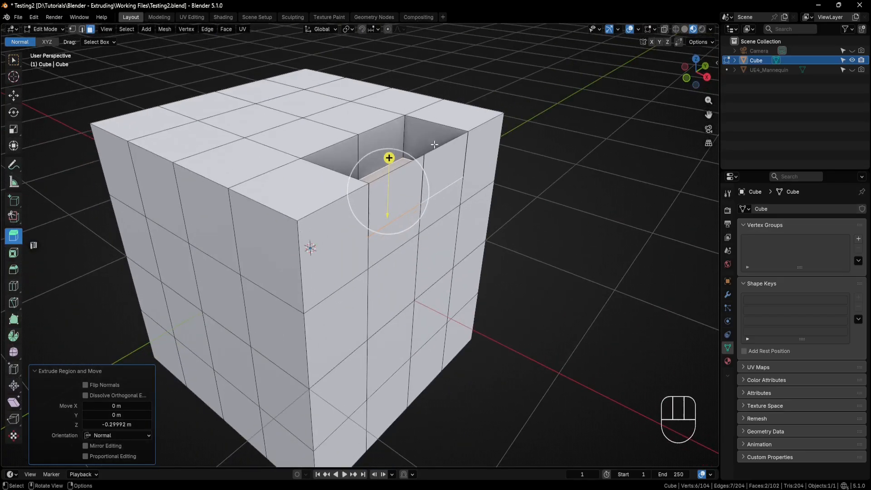
Select the side faces in front of the recess to check them, and undo the inward extrusion.
left_click(440, 162)
left_click(397, 179)
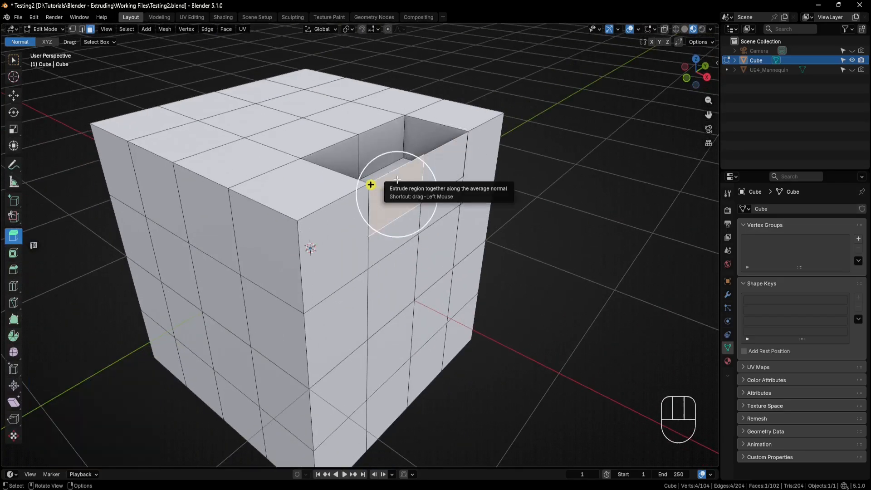
key("ctrl+z")
key("ctrl+z")
key("ctrl+z")
key("ctrl+z")
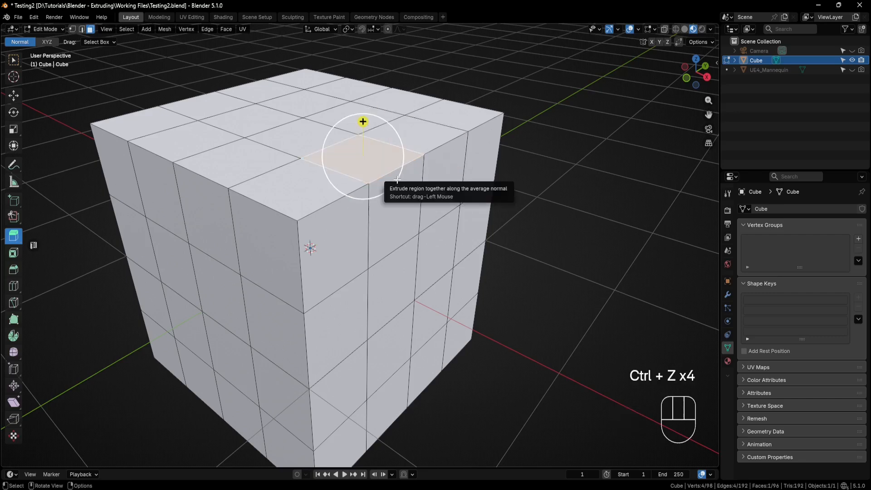
Switch to Extrude Manifold, try it by pushing the selected top face down into the cube, and undo the extrusion.
left_click_drag(18, 237, 62, 257)
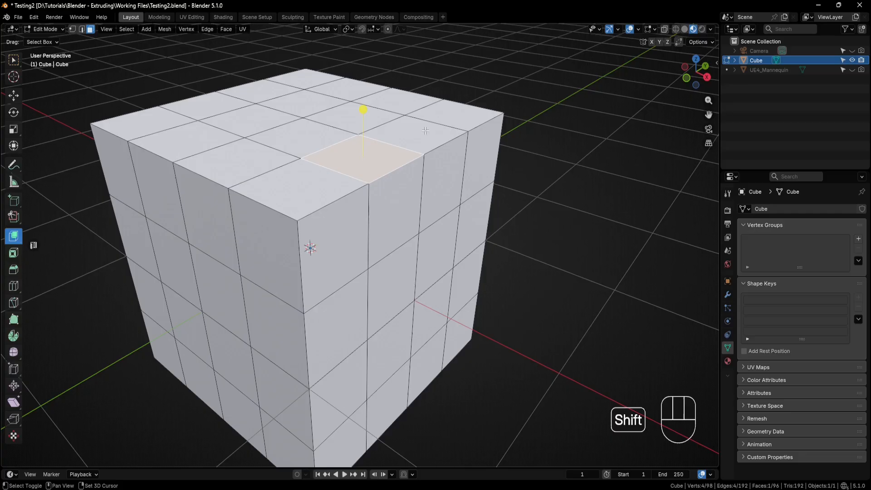
left_click_drag(393, 97, 402, 155)
middle_click_drag(402, 155, 502, 192)
key("ctrl+z")
key("ctrl+z")
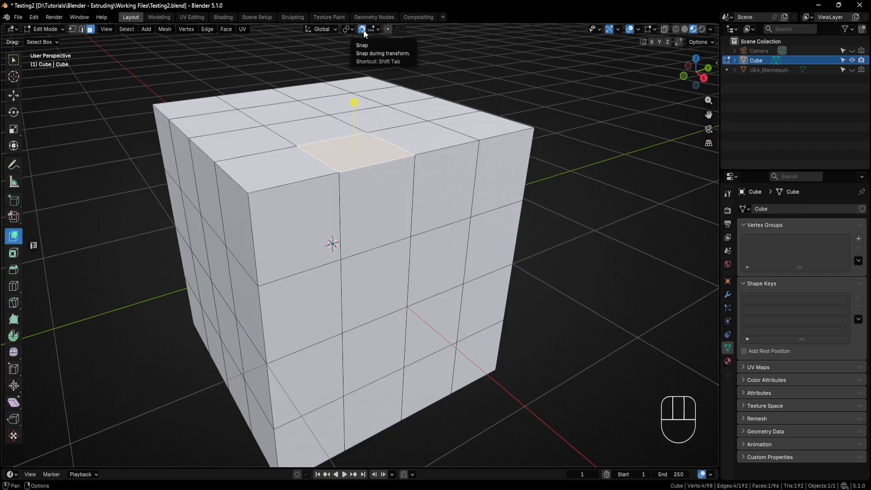
Set snapping to Edge and use Extrude Manifold to push two adjacent top faces at the cube's edge down 0.5 m.
left_click(360, 107)
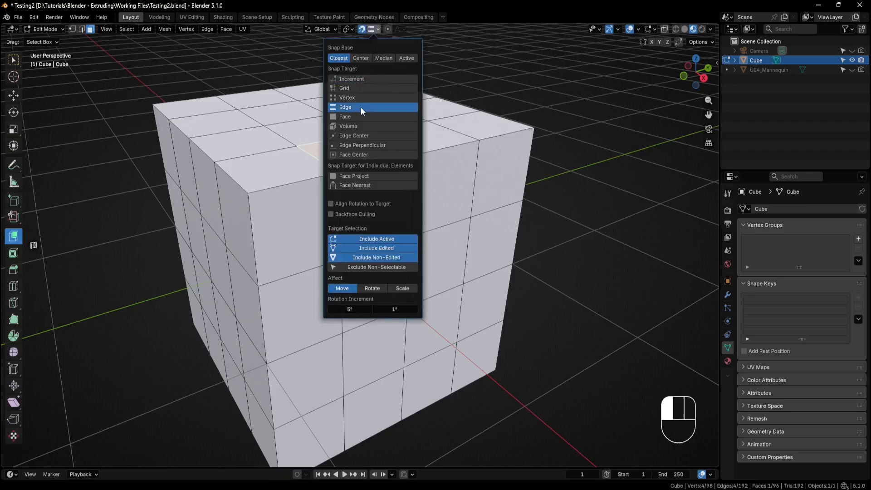
left_click(445, 135, "shift")
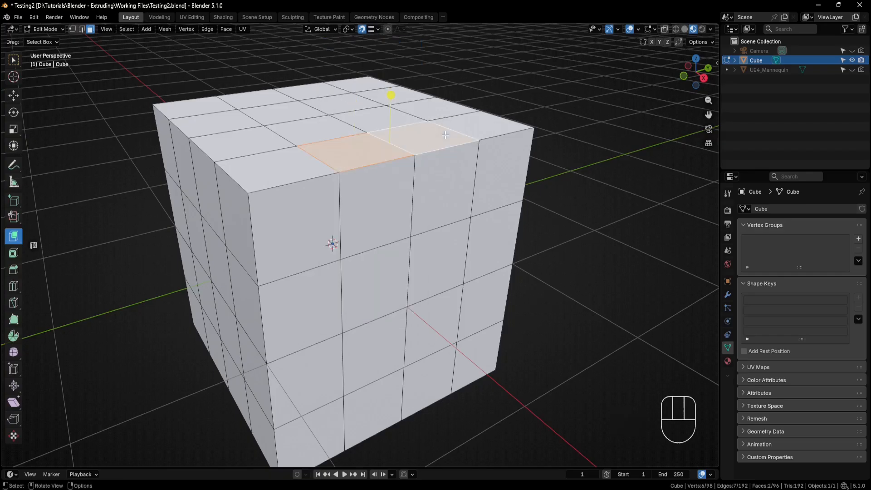
left_click_drag(393, 96, 457, 212)
middle_click_drag(457, 213, 419, 241)
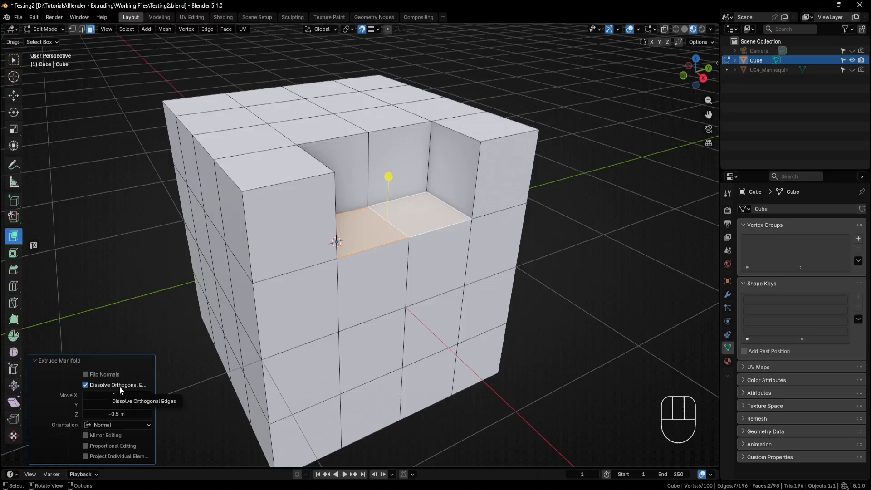
Turn off Dissolve Orthogonal Edges for the manifold extrusion to compare the notch, and turn it back on.
left_click(90, 385)
middle_click_drag(318, 254, 396, 240)
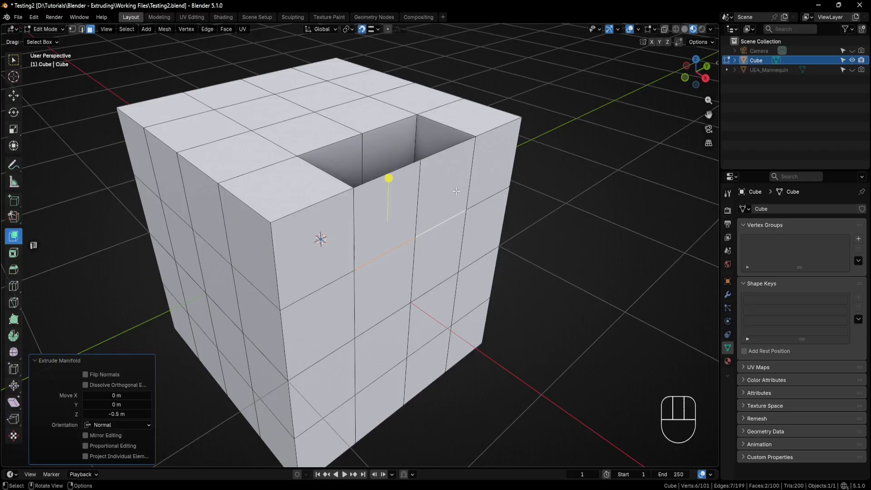
left_click(85, 385)
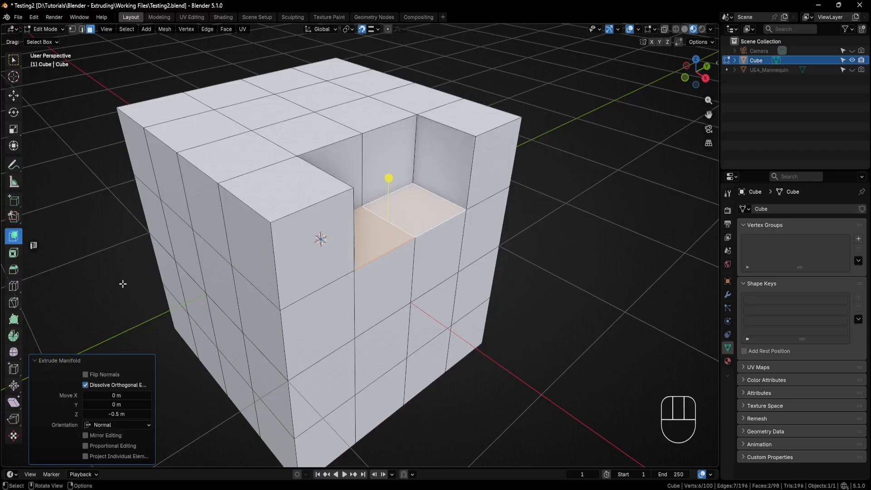
Push the two middle top faces along the cube's adjacent edge down 0.5 m with Extrude Manifold.
left_click(234, 166)
left_click(199, 138, "shift")
middle_click_drag(194, 155, 220, 150)
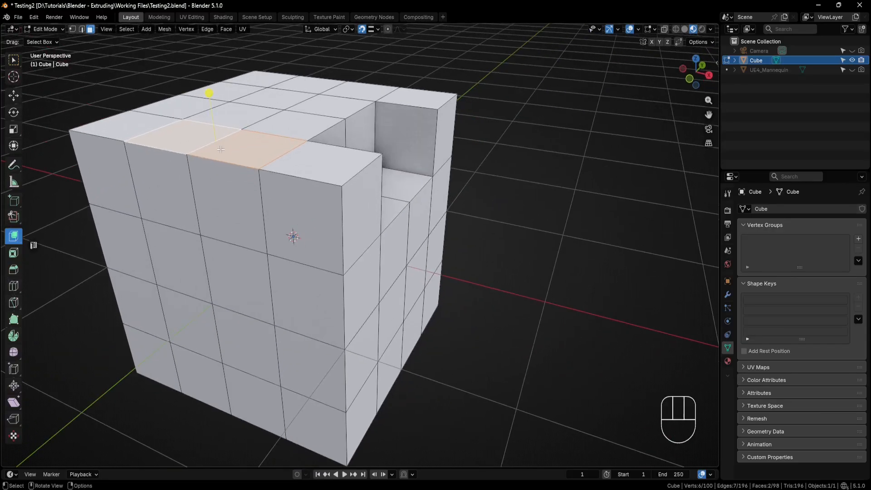
left_click_drag(210, 96, 219, 172)
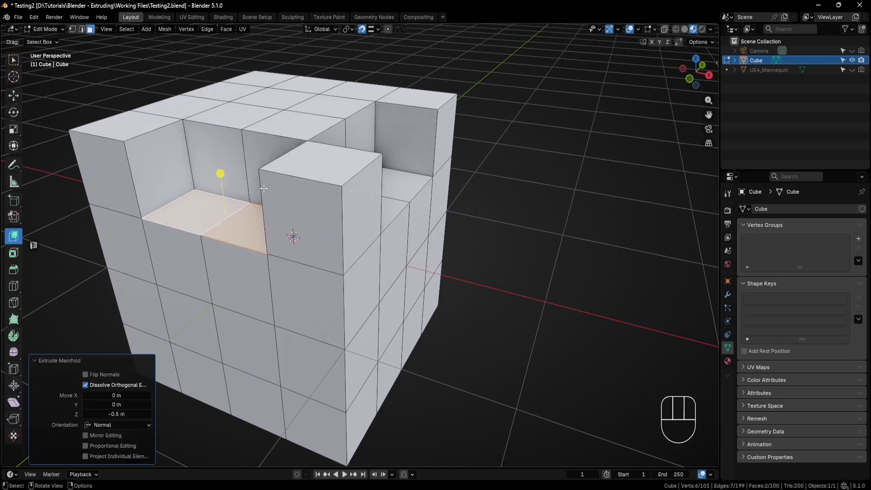
Adjust the snapping options and push the two middle top faces along the cube's third side down 0.5 m with Extrude Manifold.
middle_click_drag(220, 173, 287, 190)
left_click(378, 29)
left_click(356, 98)
middle_click_drag(267, 149, 290, 131, "shift")
middle_click_drag(291, 131, 354, 136)
middle_click_drag(285, 136, 347, 142, "shift")
left_click(351, 137)
left_click(277, 119, "shift")
left_click_drag(276, 119, 288, 225)
Push the two middle top faces along the cube's remaining fourth side down 0.5 m with Extrude Manifold.
middle_click_drag(259, 174, 349, 175)
middle_click_drag(349, 175, 499, 157, "shift")
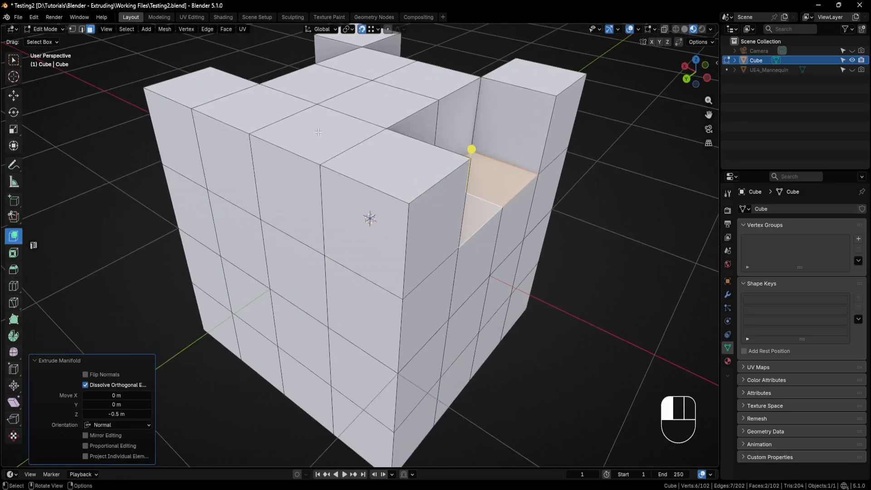
left_click(318, 133)
left_click(256, 109, "shift")
left_click_drag(280, 70, 263, 219)
mouse_move(399, 158)
middle_mouse_down()
mouse_move(380, 157)
mouse_move(389, 146)
middle_mouse_up()
scroll(409, 150, "down", 2)
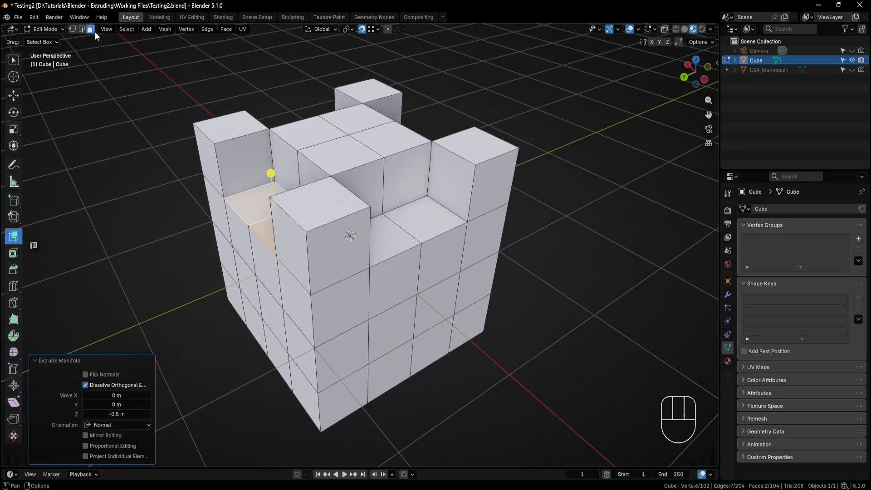
Switch the notched cube to Object Mode and add a Mirror modifier with X and Z axes and Z bisect enabled.
left_click(61, 30)
left_click(61, 41)
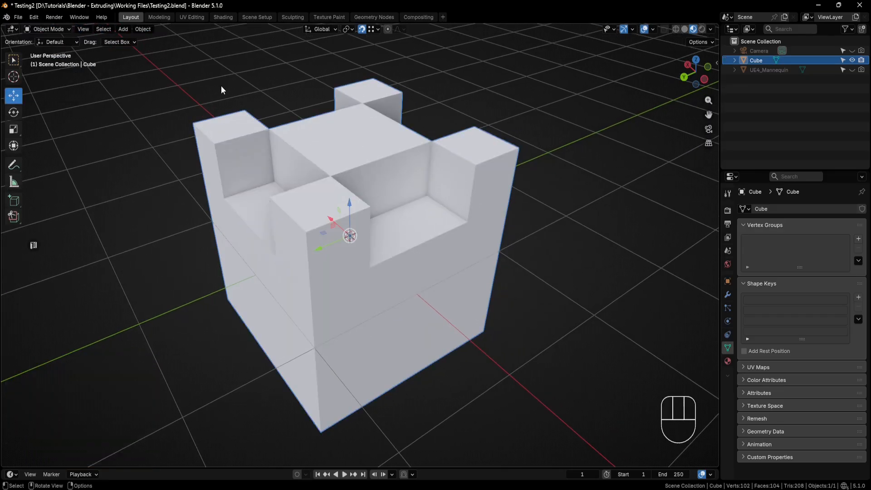
left_click(727, 294)
left_click(802, 213)
mouse_move(784, 234)
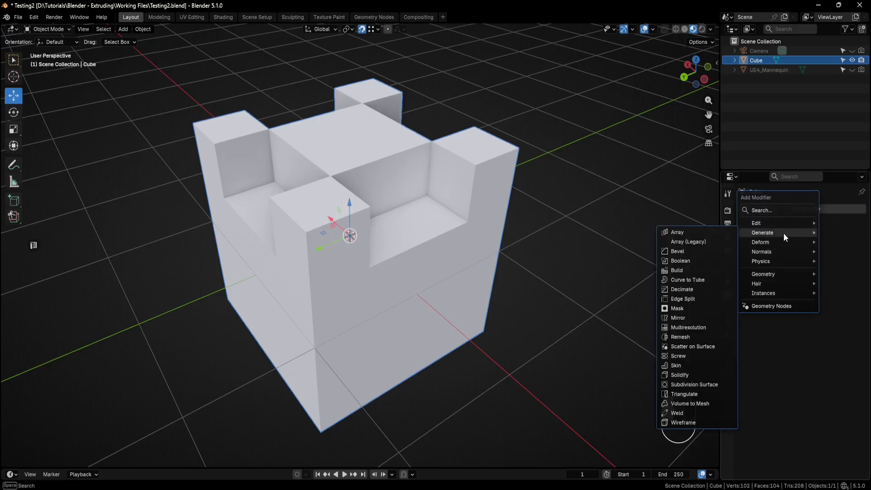
left_click(677, 318)
left_click(843, 240)
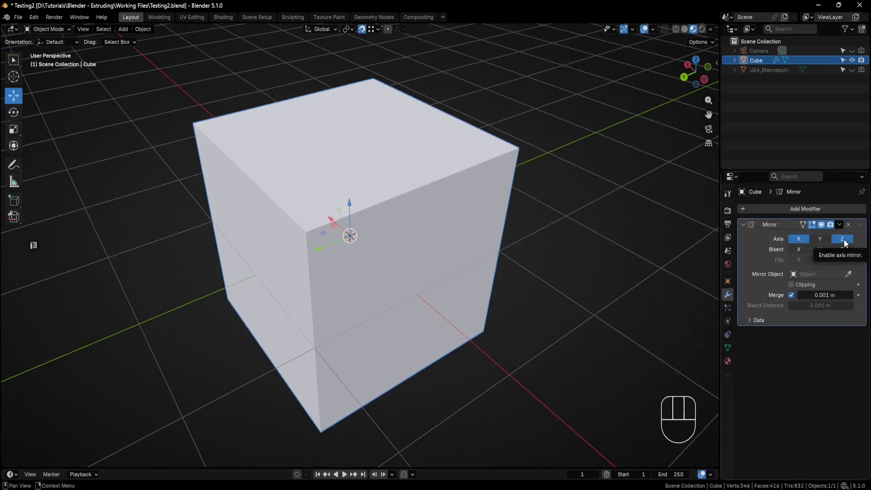
left_click(842, 249)
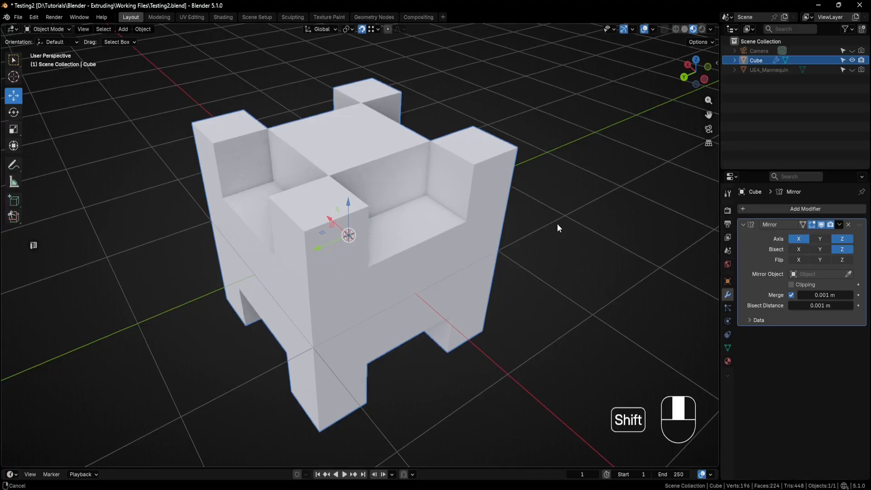
middle_click_drag(559, 224, 504, 210, "shift")
middle_click_drag(325, 209, 565, 225)
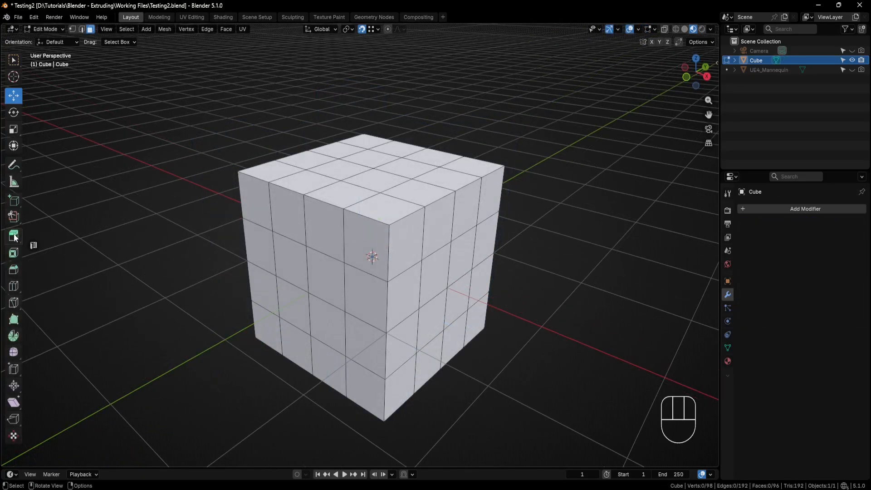
With Extrude Individual, select all coplanar top faces of the subdivided cube and extrude them 1.35 m upward.
left_click(14, 237)
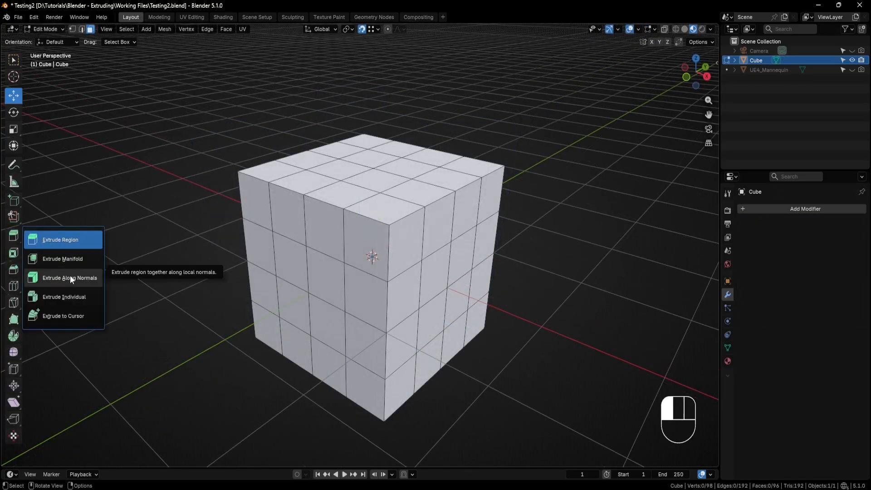
left_click_drag(70, 275, 69, 294)
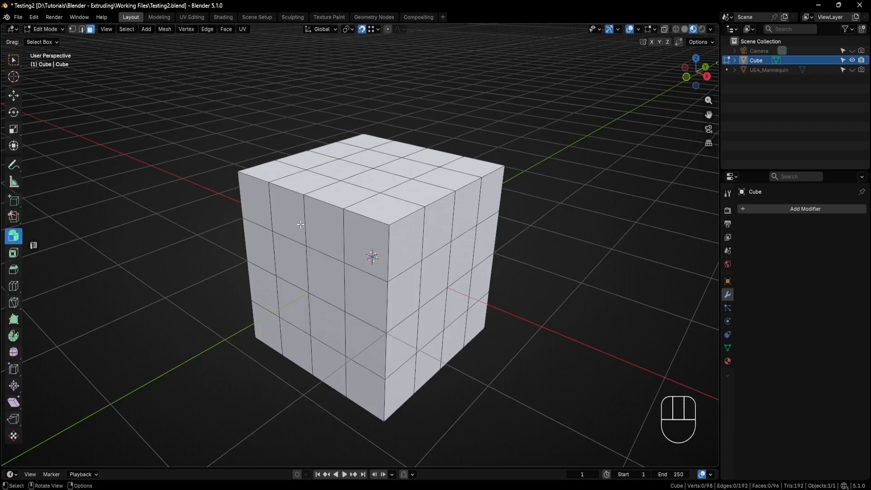
left_click(379, 178)
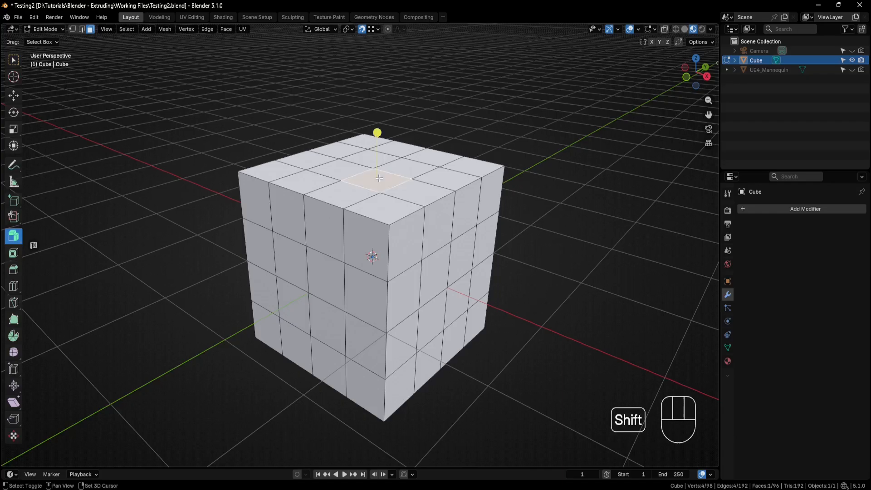
key("shift+g")
left_click(345, 178)
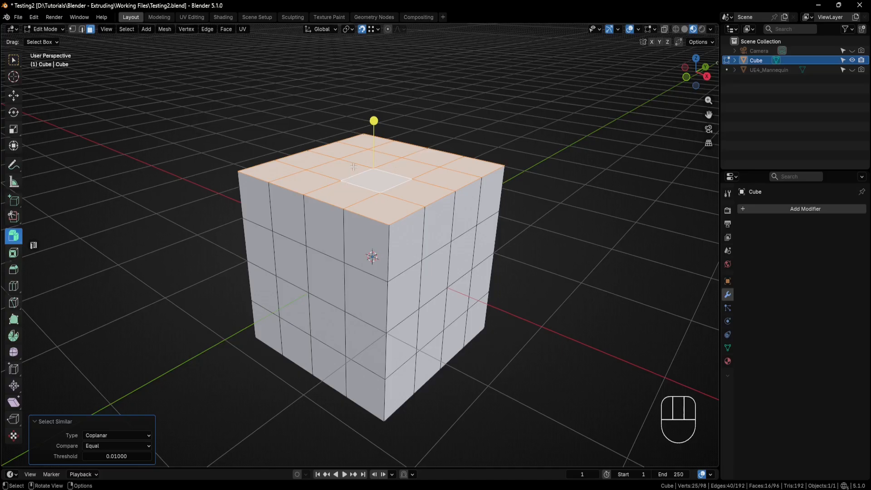
middle_click_drag(362, 185, 361, 222, "shift")
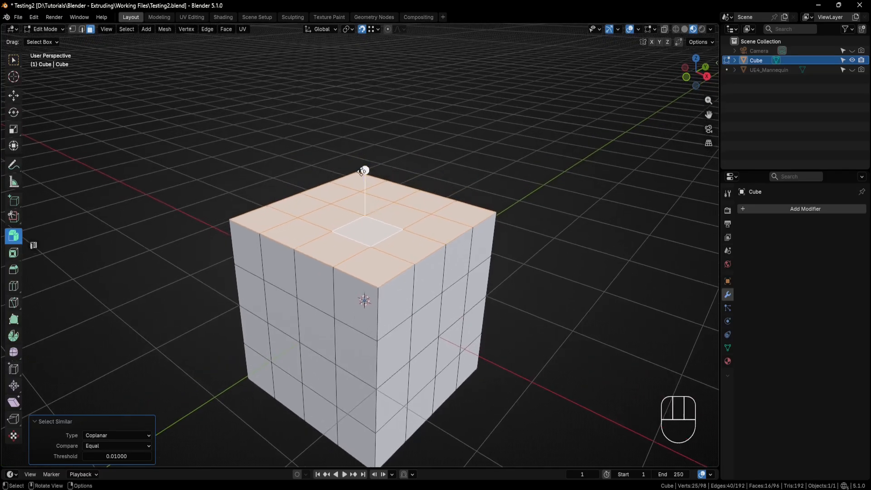
left_click_drag(365, 170, 359, 72)
middle_click_drag(397, 186, 389, 204, "shift")
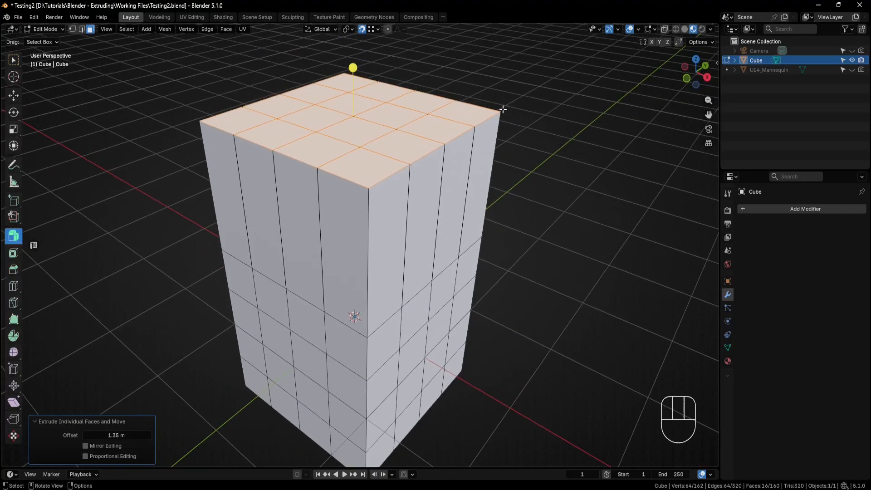
Try moving two of the individually extruded top faces outward along X, and undo the moves to restore the full top selection.
left_click(474, 116)
left_click(14, 96)
left_click_drag(499, 126, 538, 138)
left_click(447, 129)
left_click_drag(470, 137, 565, 180)
key("ctrl+z")
key("ctrl+z")
key("ctrl+z")
key("ctrl+z")
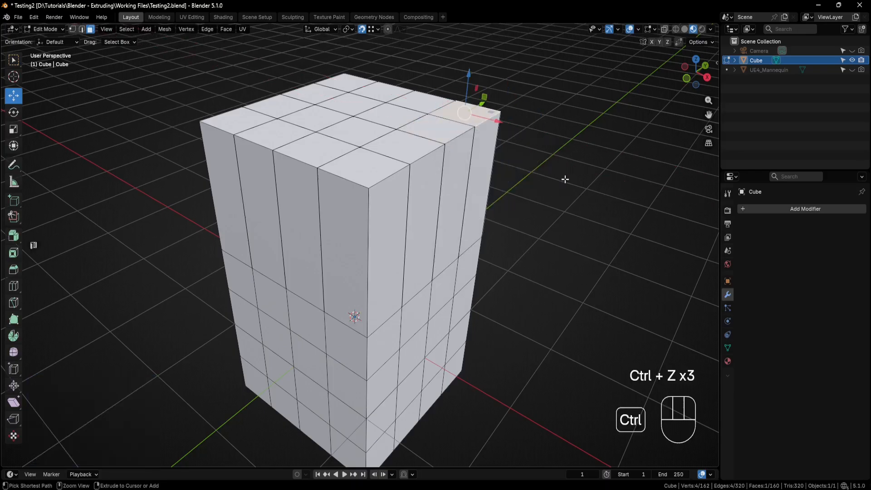
Set the pivot point to Individual Origins and scale the extruded top faces to 0.586.
key("period")
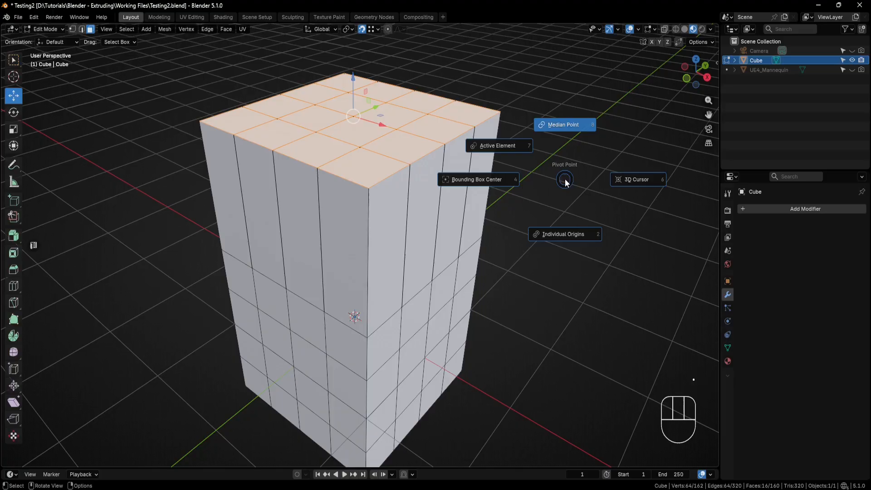
left_click(558, 235)
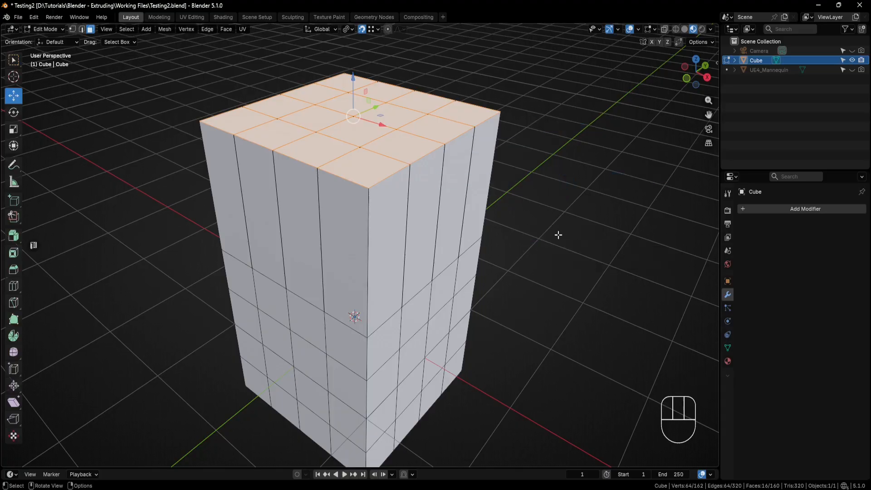
left_click(16, 131)
middle_click_drag(348, 108, 356, 118)
left_click_drag(385, 92, 370, 106)
Set the pivot point to Median Point and scale the pillars' top faces outward together by 1.504.
key("period")
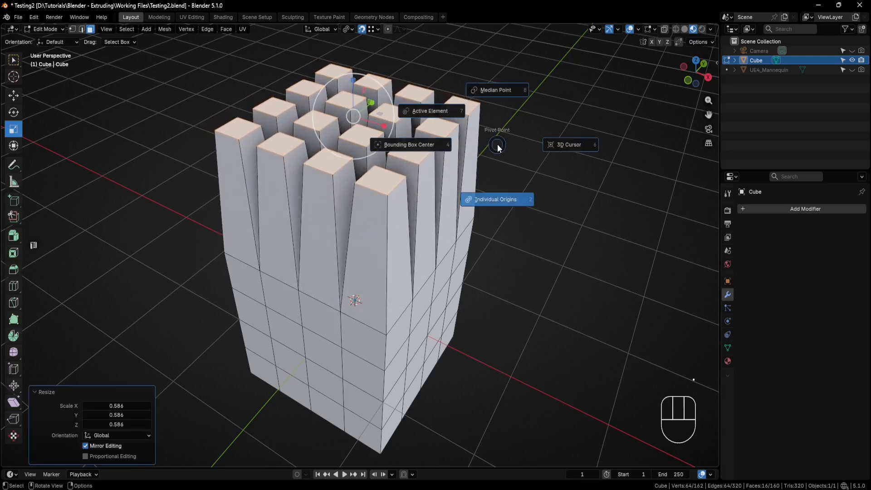
left_click(496, 93)
middle_click_drag(461, 113, 469, 127)
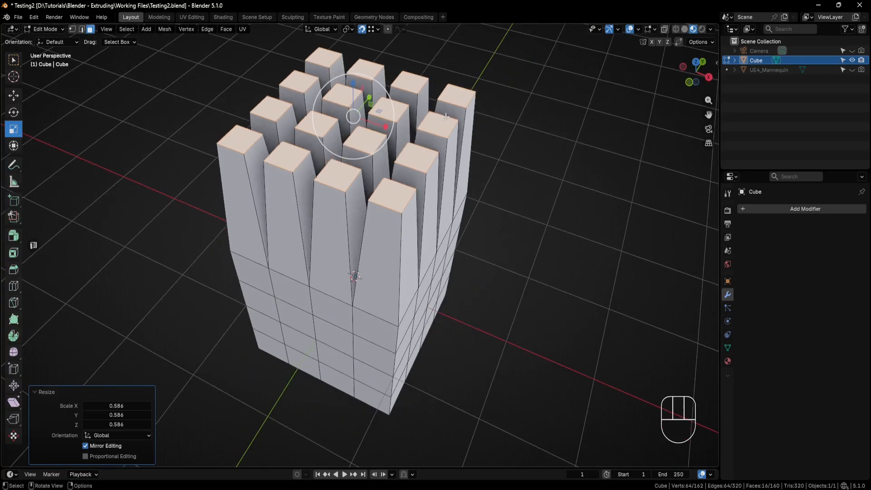
left_click_drag(392, 100, 412, 88)
middle_click_drag(411, 88, 418, 140, "shift")
middle_click_drag(442, 181, 429, 145)
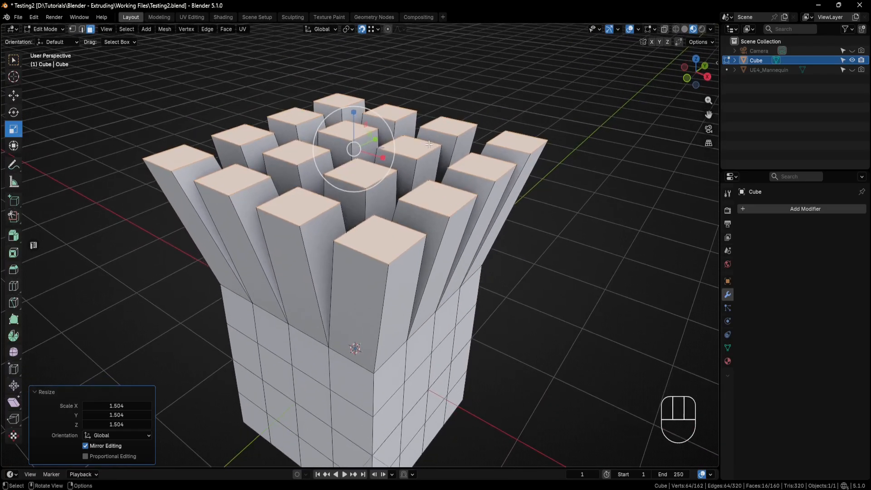
Switch to Extrude Region and extrude the splayed pillars' selected top faces once more, pulling sideways.
left_click_drag(16, 236, 51, 238)
scroll(290, 165, "down", 1)
middle_click_drag(296, 165, 291, 195, "shift")
left_click_drag(347, 162, 432, 153)
scroll(432, 152, "down", 3)
middle_click_drag(432, 152, 427, 172)
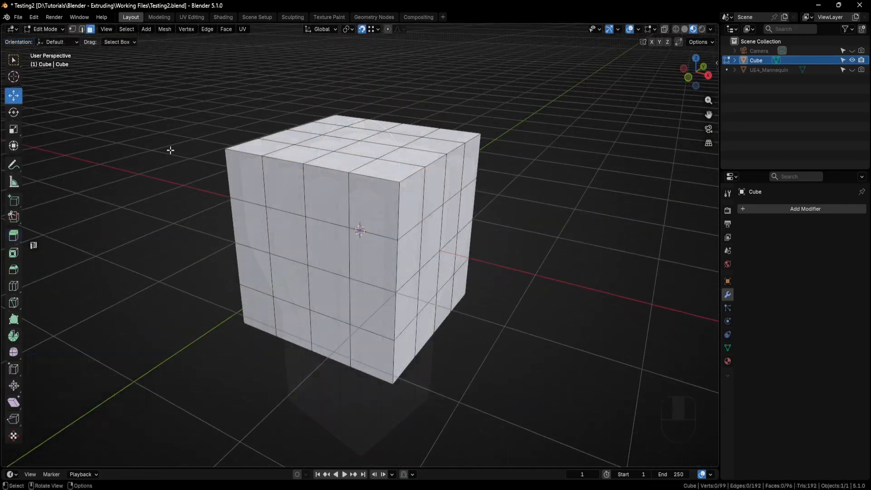
Select an inner top face of the plain subdivided cube, switch to Extrude to Cursor and set the front orthographic view.
left_click(16, 240)
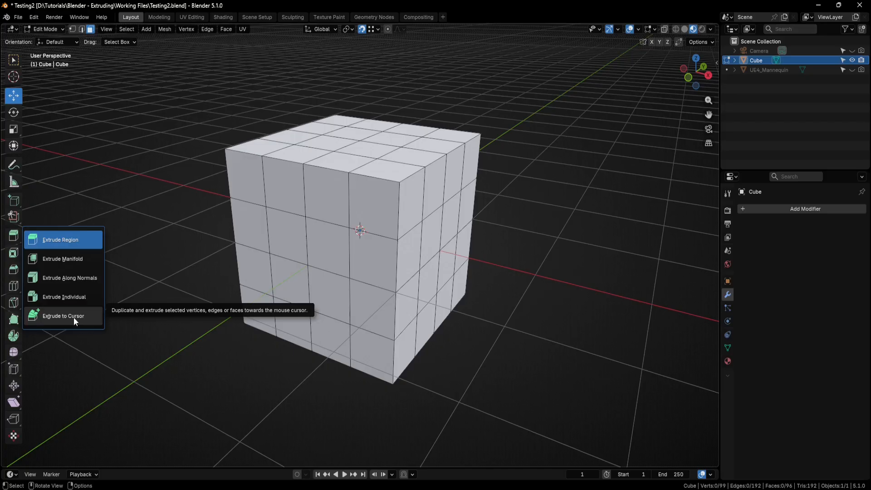
left_click(68, 241)
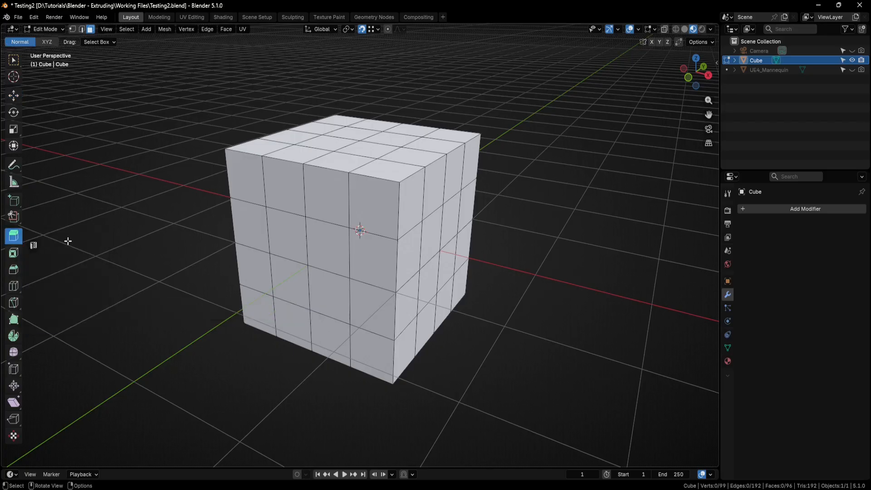
left_click(373, 152)
left_click_drag(16, 241, 75, 314)
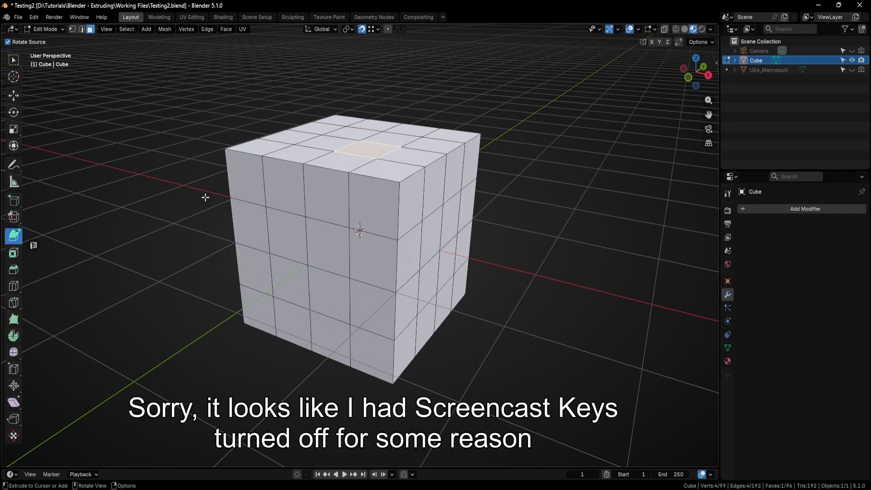
key("KP_1")
middle_click_drag(385, 117, 359, 179, "shift")
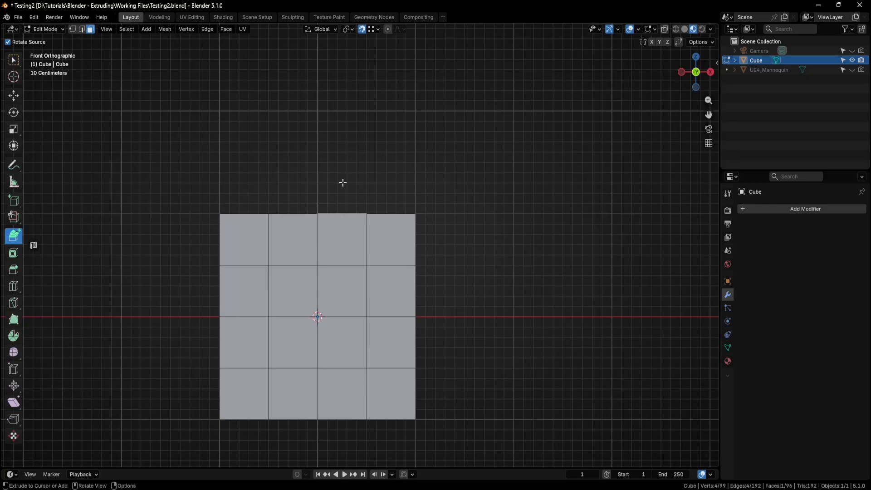
Extrude the selected face toward the cursor in 14 segments, arching up and out along X and curling down and back toward the cube's base.
left_click(342, 182)
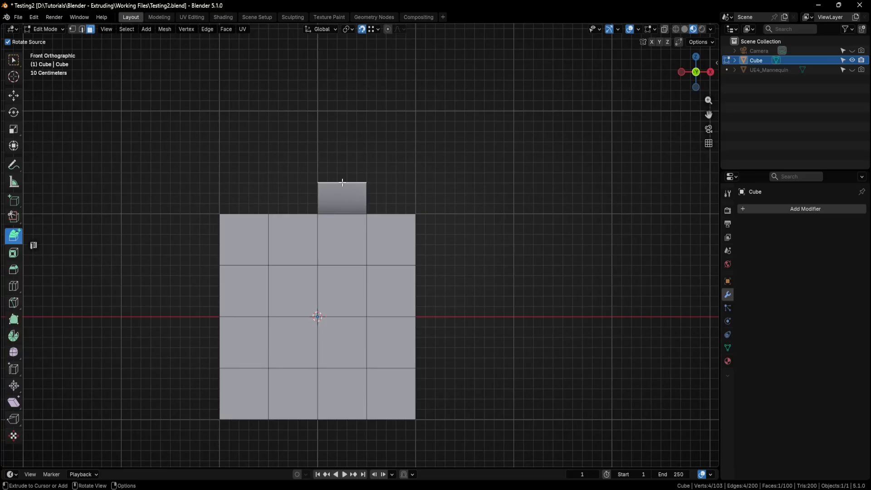
left_click(367, 136)
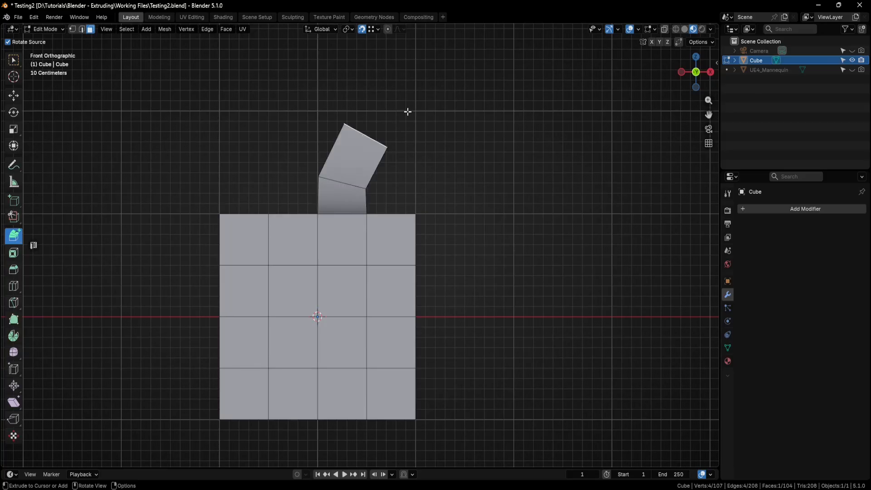
left_click(414, 99)
left_click(476, 87)
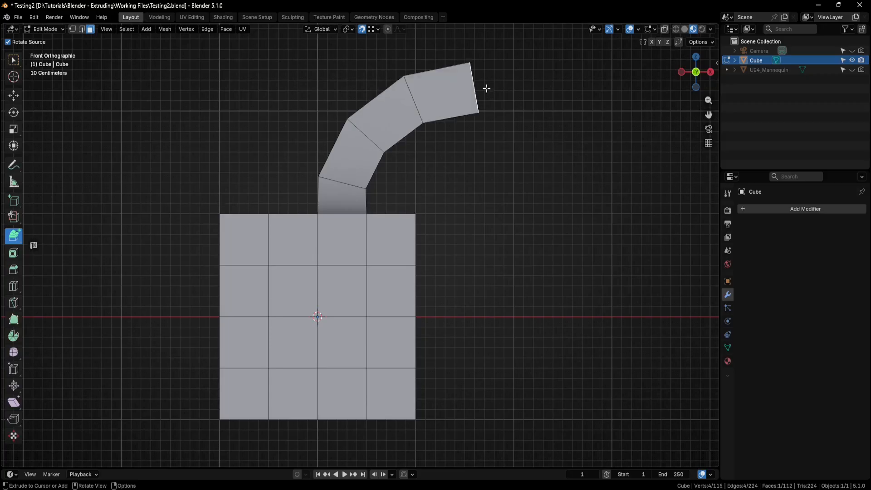
left_click(538, 89)
left_click(589, 109)
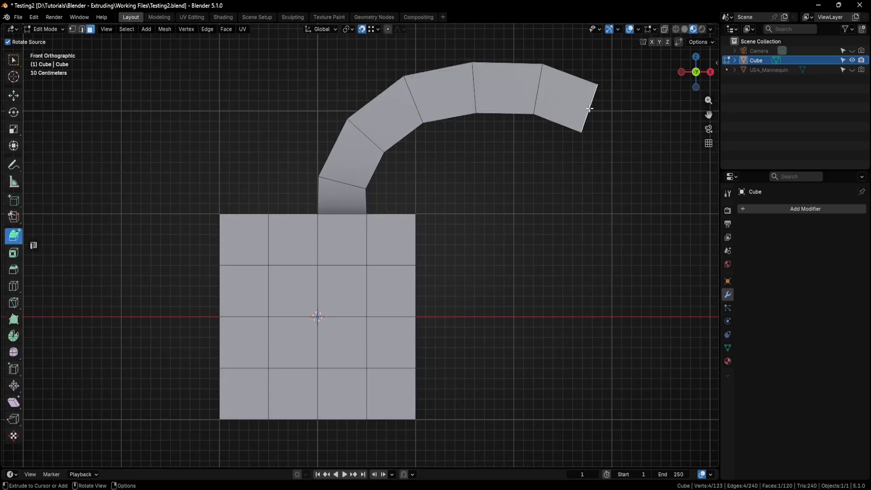
left_click(631, 143)
left_click(657, 199)
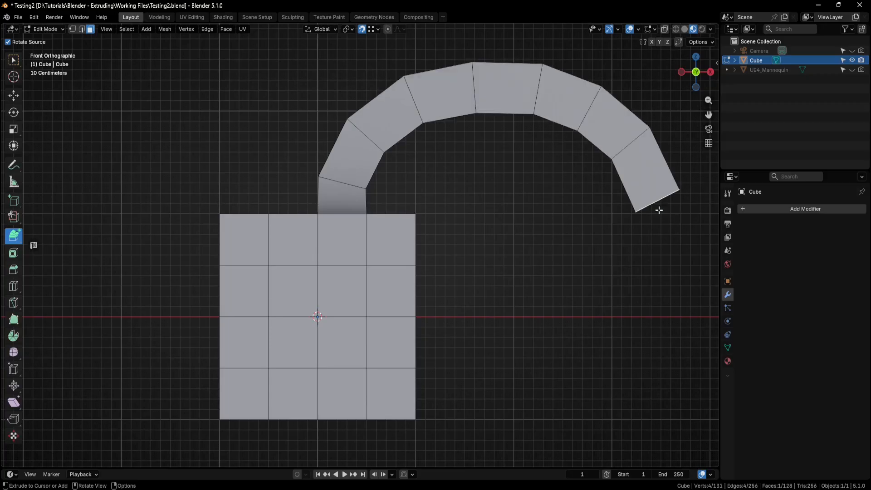
left_click(664, 256)
left_click(654, 310)
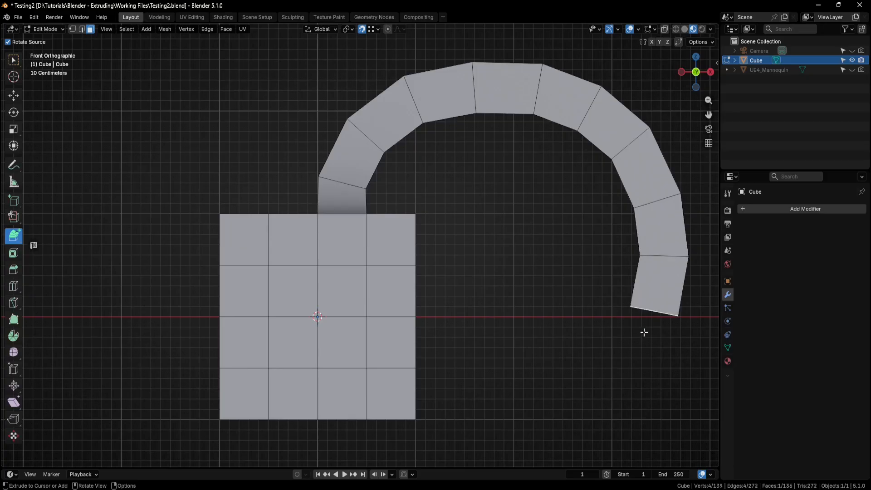
left_click(625, 360)
left_click(587, 386)
left_click(530, 409)
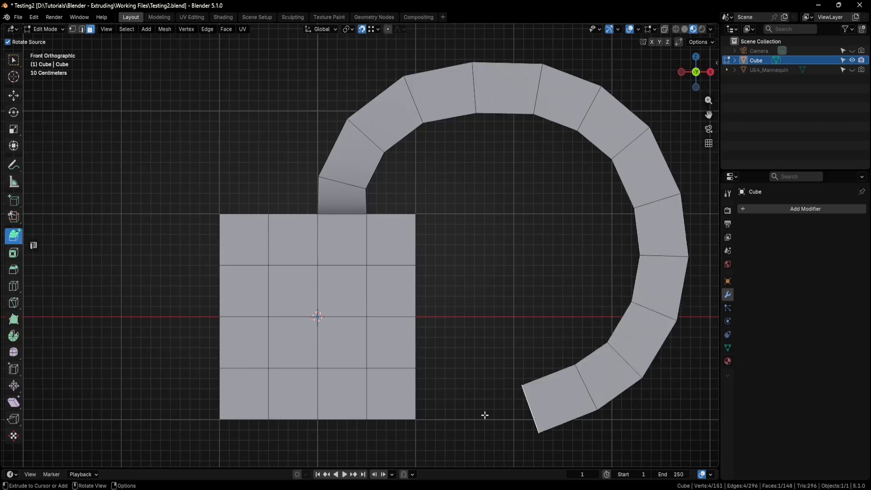
left_click(479, 416)
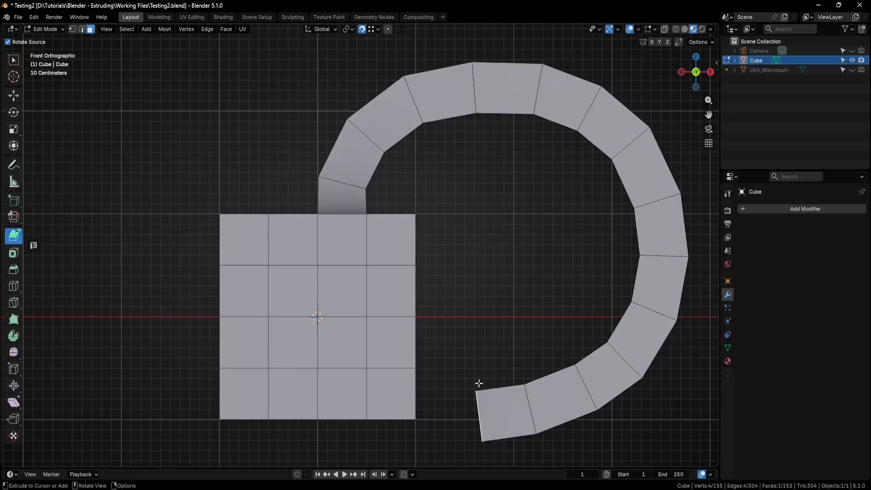
scroll(513, 255, "down", 2)
middle_click_drag(513, 254, 503, 239)
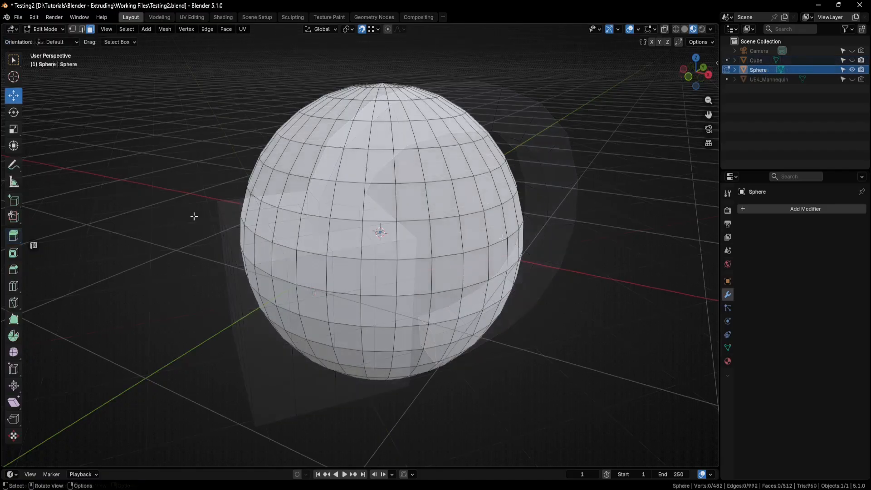
Switch to Extrude Along Normals and, in X-ray front view, select one full ring of faces above and one below the sphere's equator.
left_click(16, 237)
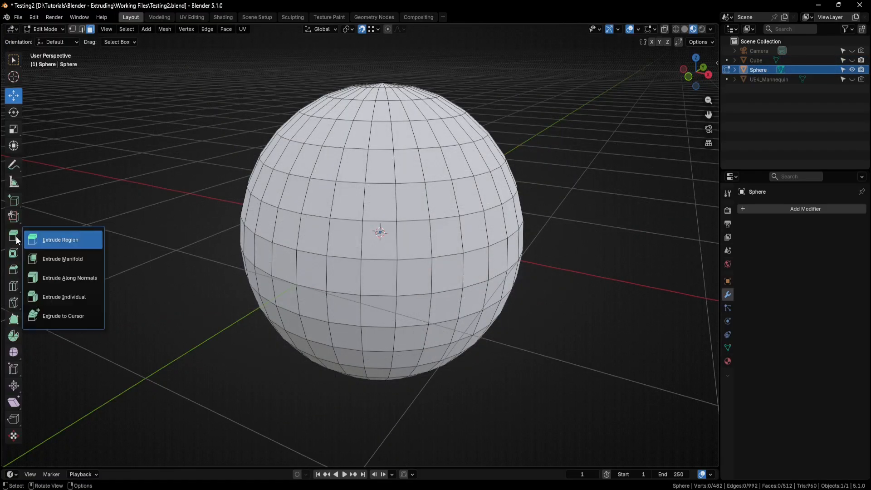
left_click(77, 280)
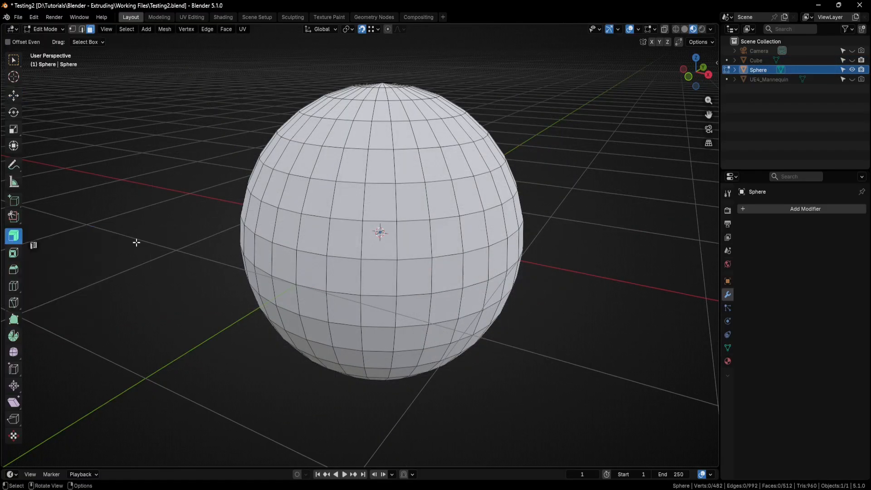
middle_click_drag(136, 242, 253, 180)
key("KP_1")
key("alt+z")
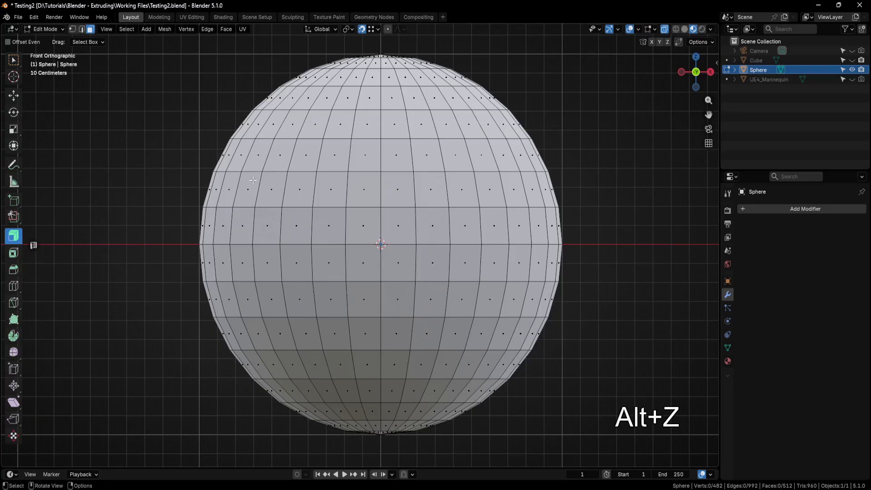
left_click_drag(546, 154, 212, 156)
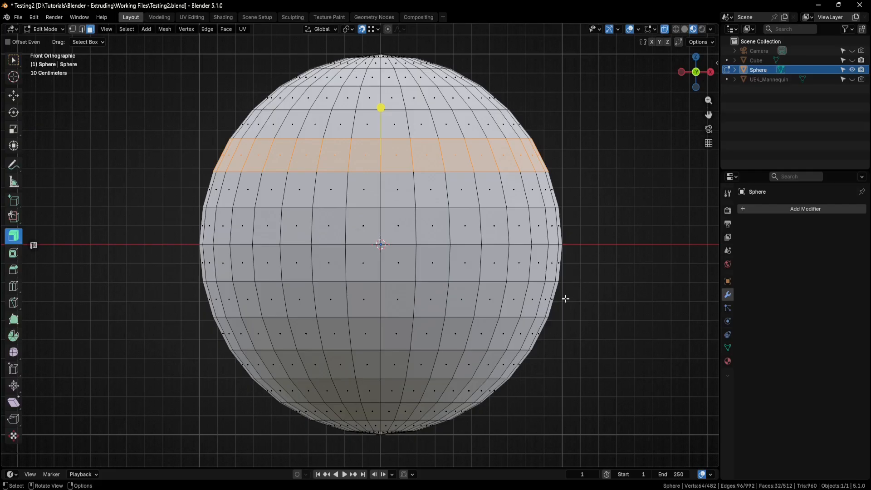
left_click_drag(558, 322, 202, 344, "shift")
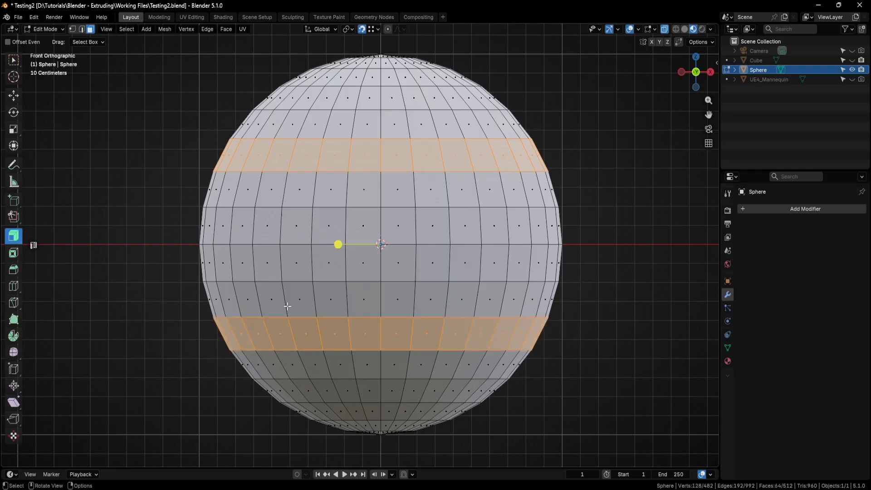
Extrude both selected rings of the sphere outward along their normals.
key("alt+z")
middle_click_drag(583, 189, 425, 222)
left_click_drag(343, 220, 358, 210)
middle_click_drag(358, 210, 551, 261)
Scale the two extruded rings together to 0.950 along Z.
left_click(16, 132)
middle_click_drag(402, 225, 388, 210)
left_click_drag(371, 195, 370, 197)
middle_click_drag(447, 204, 484, 227)
Select the two rings of faces around the sphere's equator, all the way through, and extrude them inward along their normals.
key("KP_1")
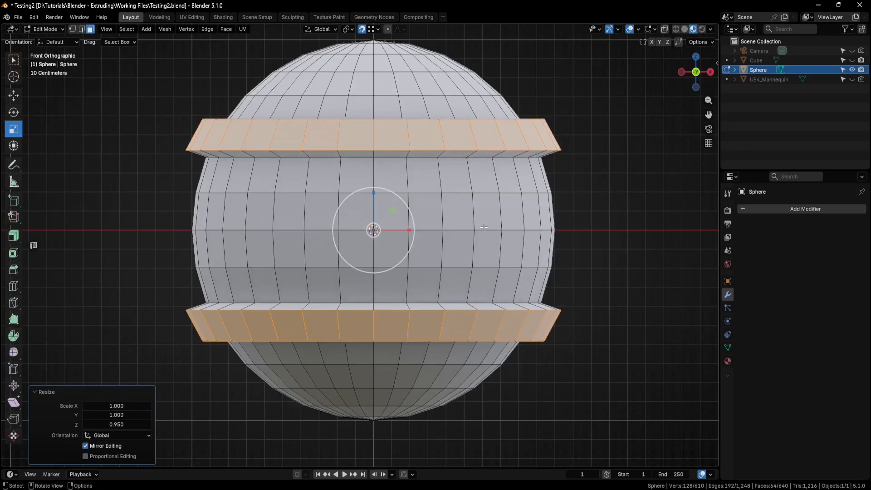
key("alt+z")
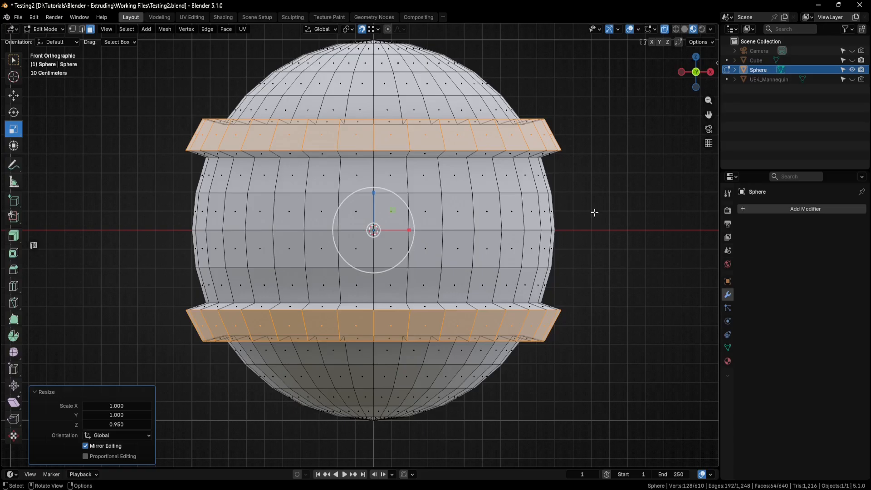
left_click_drag(566, 206, 180, 255)
key("alt+z")
middle_click_drag(513, 191, 452, 180)
left_click(14, 236)
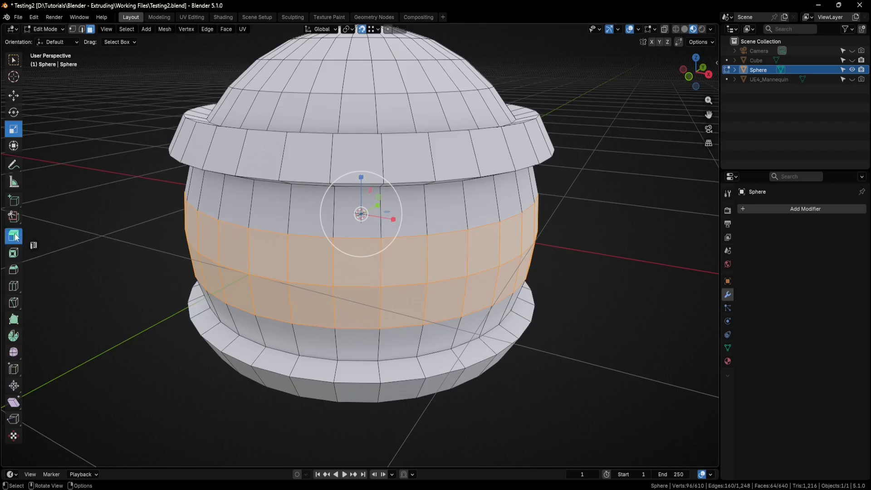
middle_click_drag(390, 252, 398, 254)
left_click_drag(339, 201, 334, 212)
middle_click_drag(459, 267, 460, 251)
Scale the recessed equatorial band to 0.875 along Z.
left_click(14, 128)
middle_click_drag(318, 182, 312, 174)
left_click_drag(359, 179, 358, 186)
Return to Object Mode and add a Bevel modifier to the sphere with an amount of 0.005 m.
left_click(63, 28)
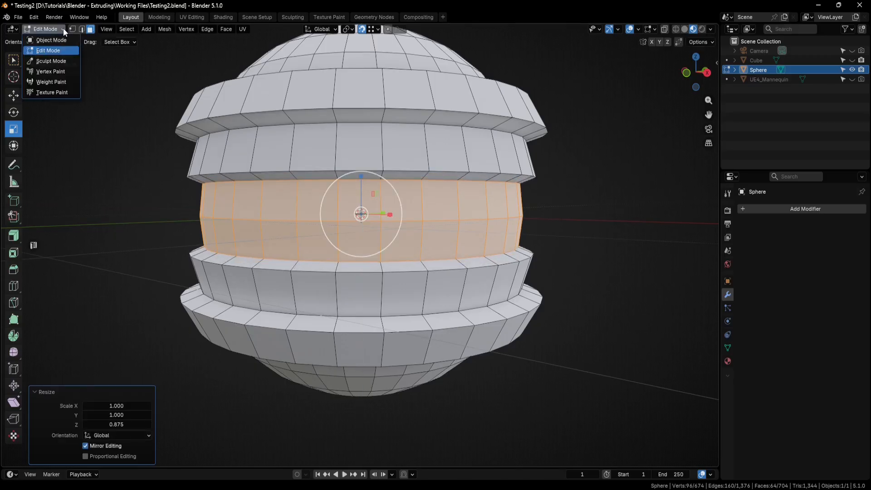
left_click(61, 39)
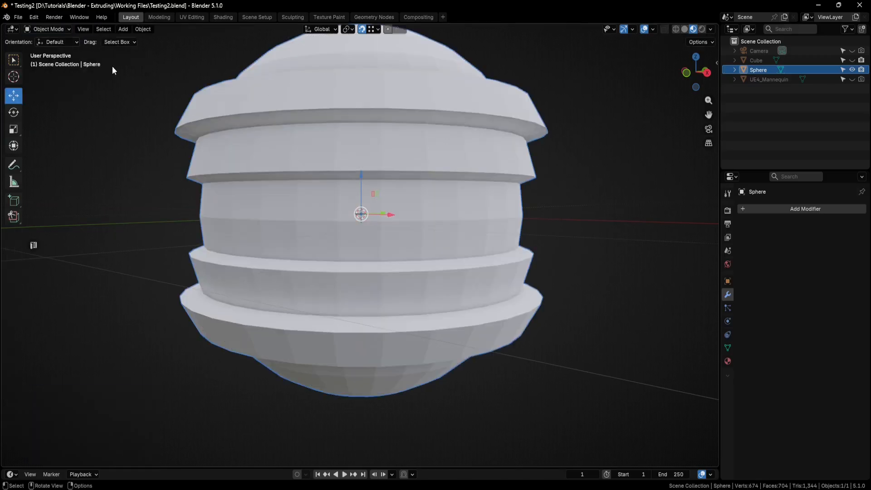
left_click(794, 211)
left_click(678, 229)
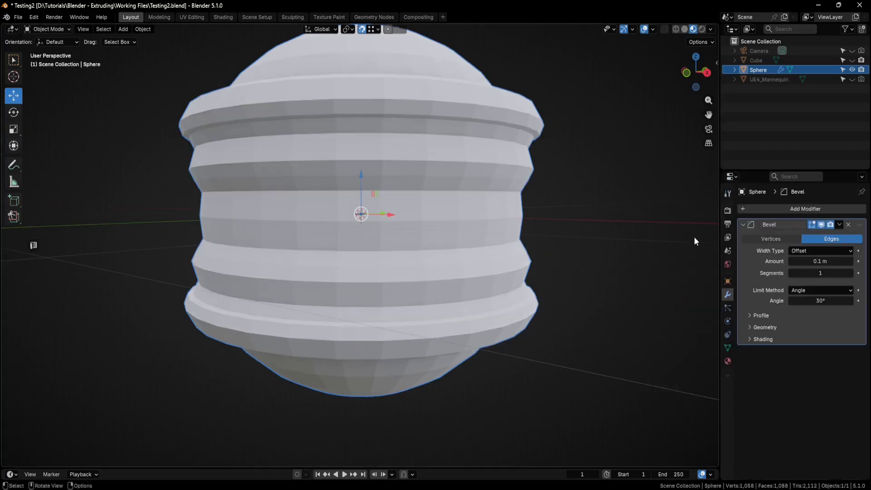
left_click(811, 261)
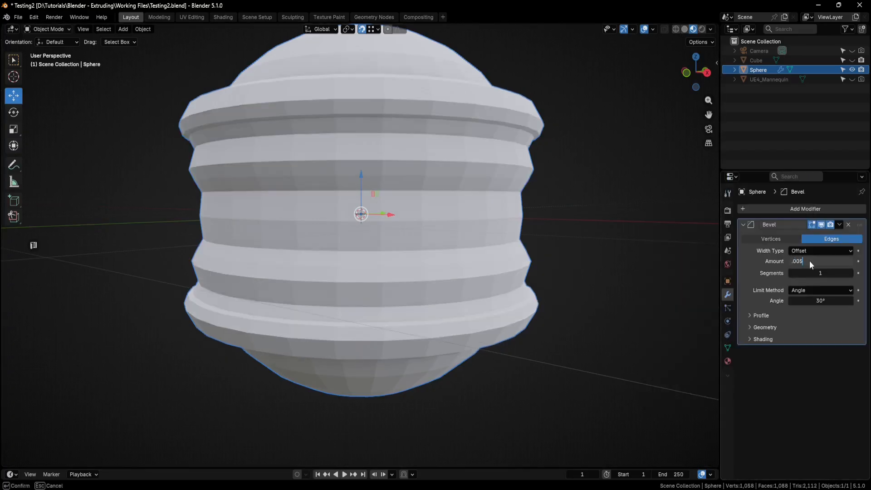
key("Return")
Add a Subdivision Surface modifier to the sphere and set its viewport levels to 3.
left_click(815, 208)
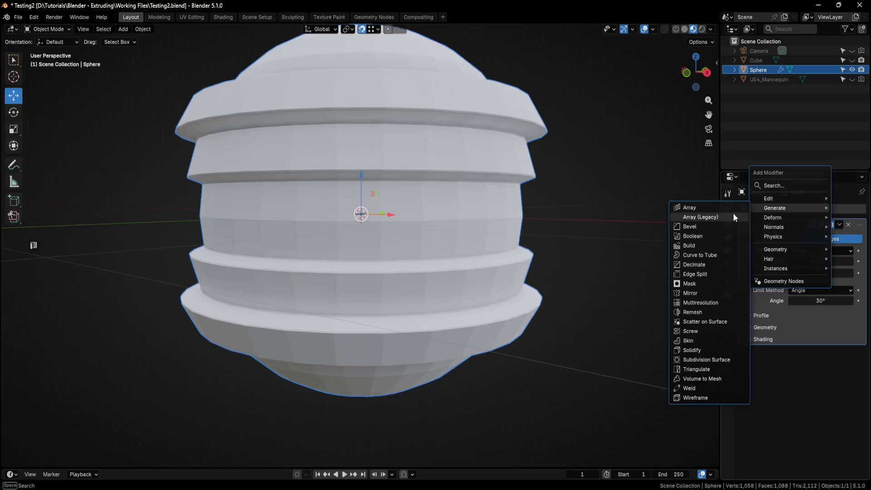
left_click(710, 359)
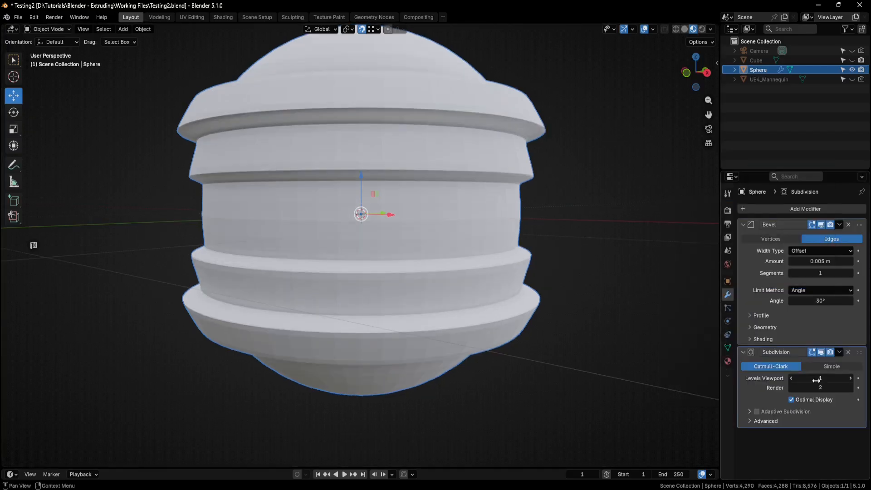
left_click(851, 379)
left_click(851, 378)
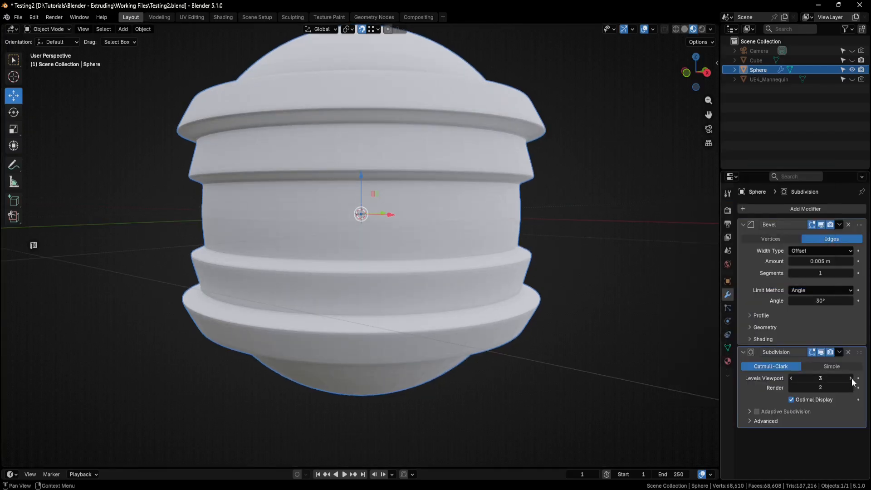
Apply Shade Smooth to the sphere and look it over from another angle.
middle_click_drag(559, 176, 549, 179)
right_click(559, 178)
left_click(557, 178)
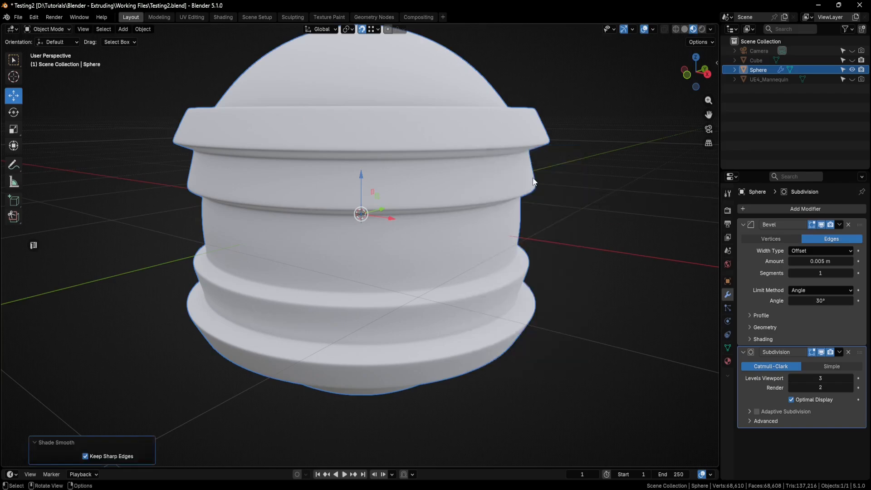
mouse_move(565, 189)
middle_mouse_down()
mouse_move(552, 194)
mouse_move(567, 207)
mouse_move(580, 188)
mouse_move(527, 142)
mouse_move(505, 174)
mouse_move(455, 205)
middle_mouse_up()
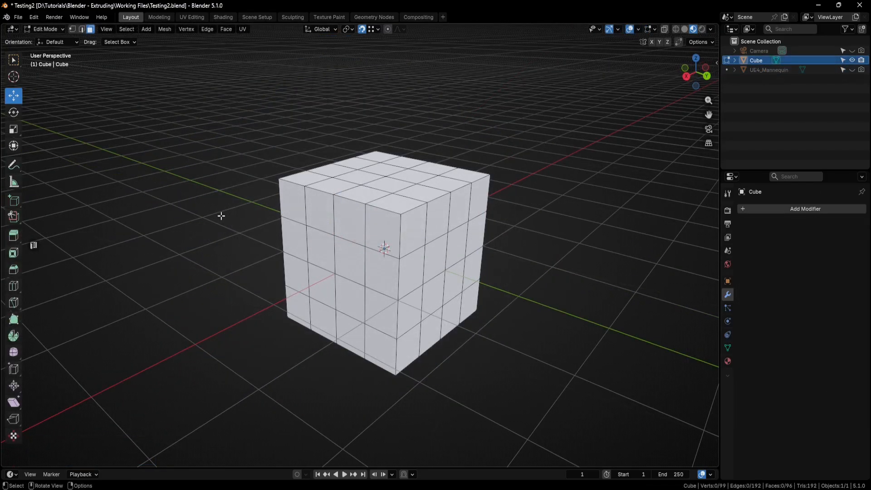
Switch to Extrude Region and select the four inner faces on the top of the subdivided cube.
left_click(15, 236)
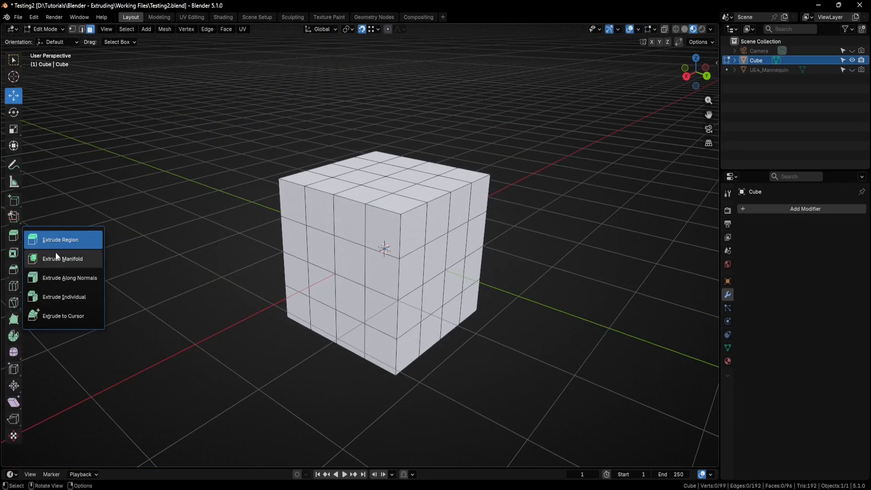
left_click(63, 238)
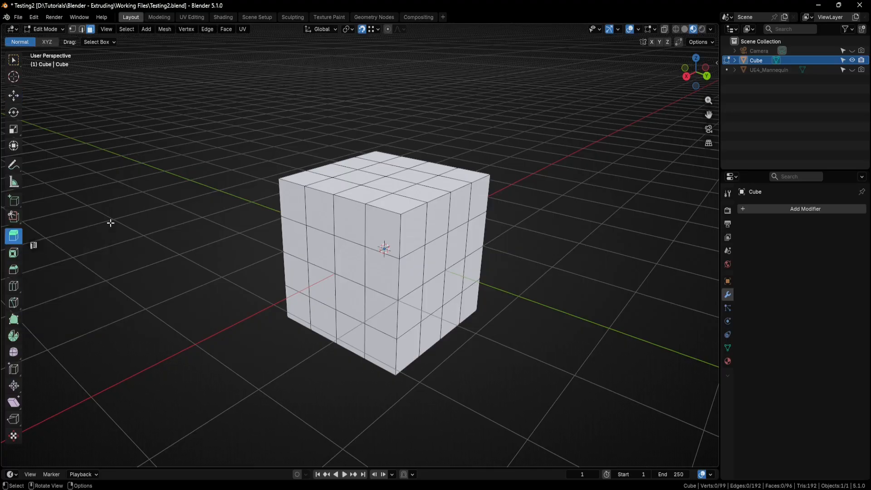
left_click(389, 186)
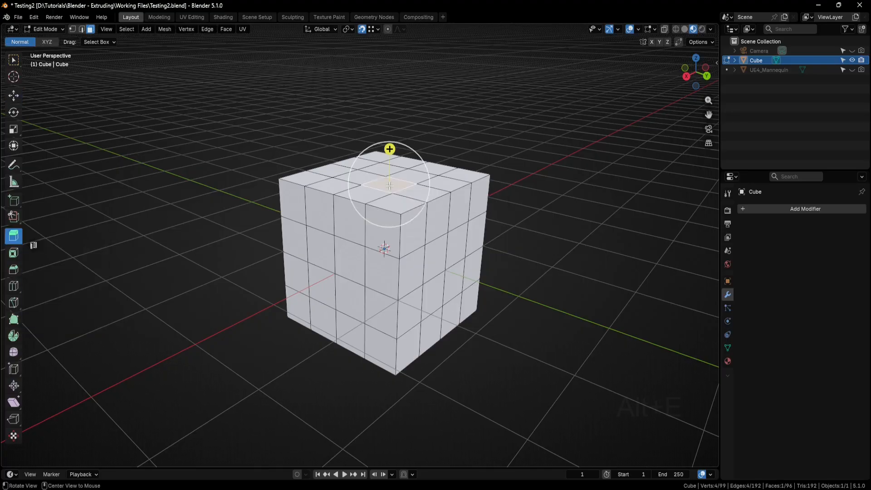
key("alt+e")
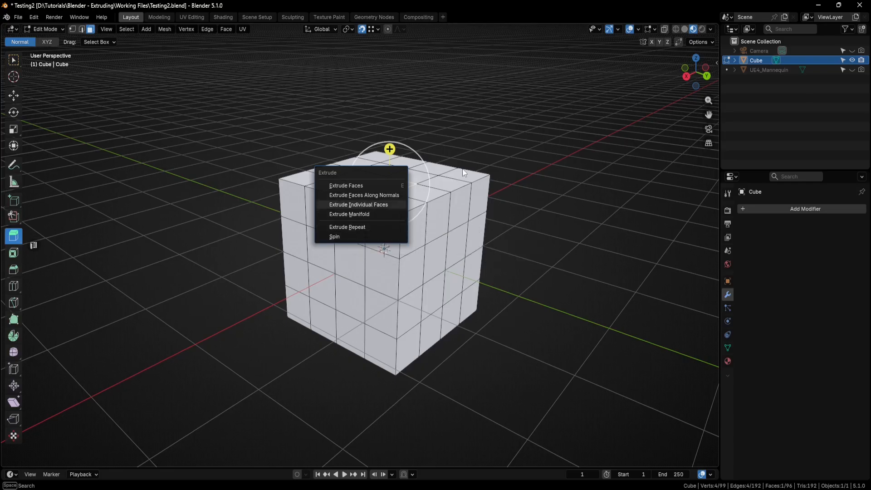
left_click(416, 177, "shift")
left_click(391, 169, "shift")
left_click(369, 178, "shift")
Run Extrude Repeat on the four selected top faces of the cube with 10 steps.
key("alt+e")
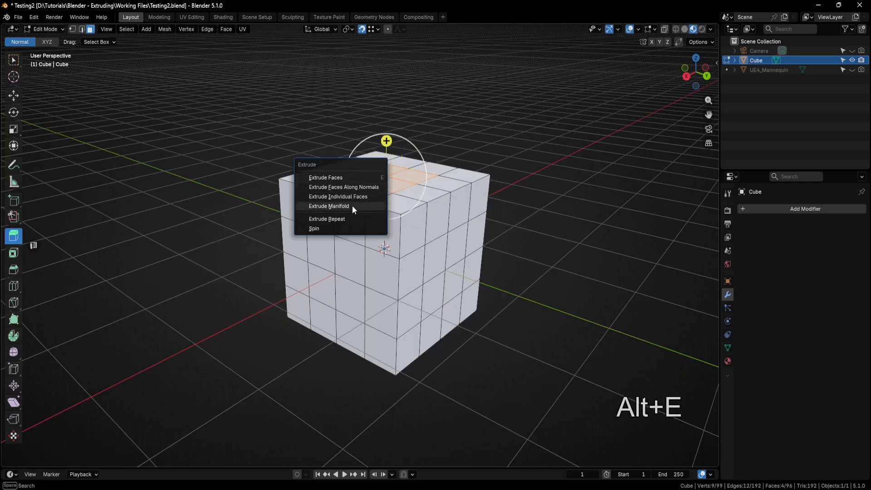
left_click(343, 218)
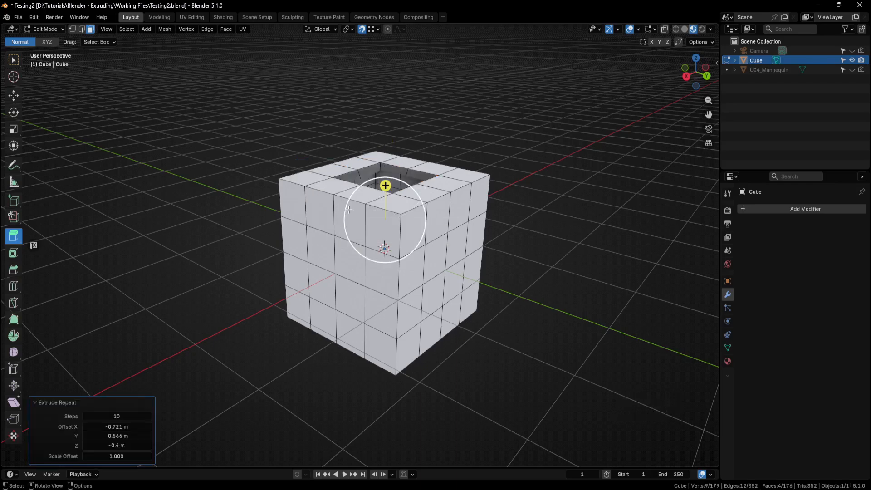
scroll(363, 182, "down", 3)
middle_click_drag(364, 187, 385, 201)
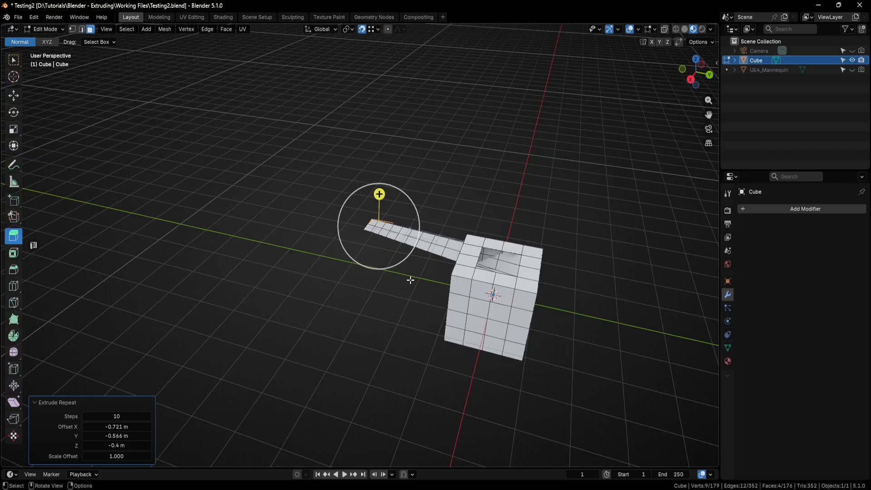
Set the Extrude Repeat offset to 0 m on X, 0 m on Y and 1 m on Z.
left_click(120, 427)
type("0")
key("Return")
left_click(123, 434)
type("0")
key("Return")
left_click(125, 445)
type("1")
key("Return")
middle_click_drag(484, 219, 388, 336)
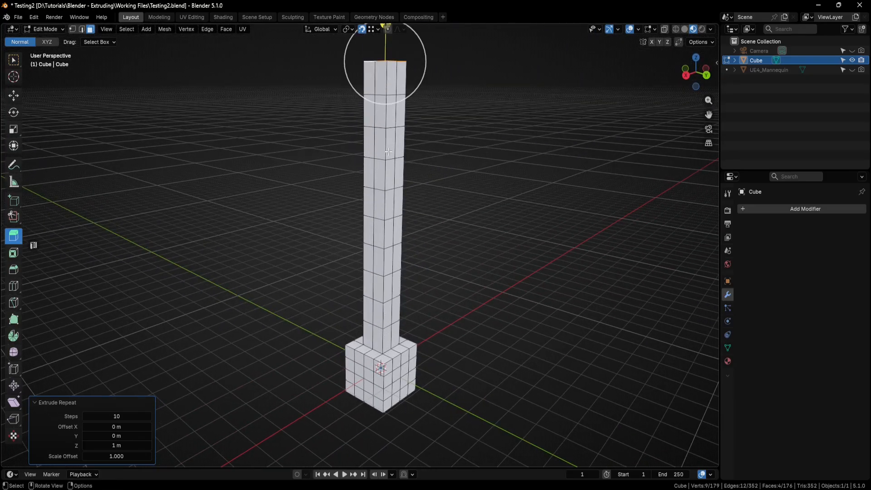
Change the Extrude Repeat to 8 steps with a Z offset of 0.5 m.
left_click(125, 417)
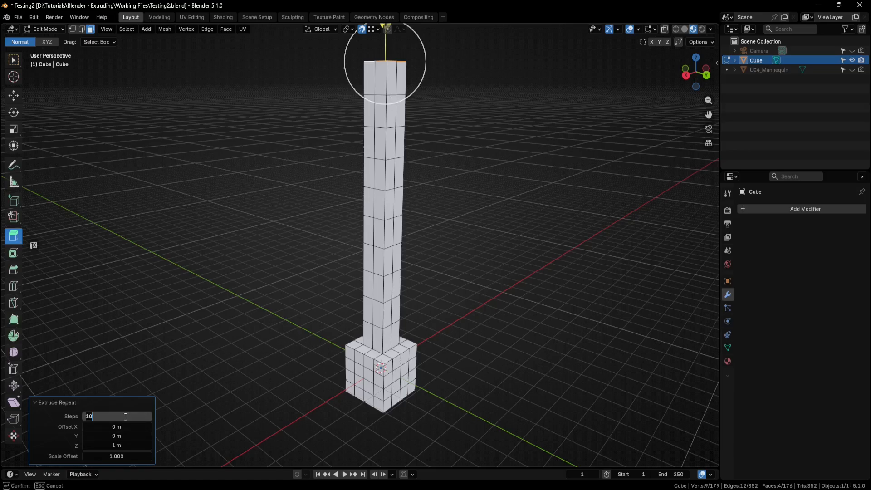
key("Return")
left_click(127, 445)
type(".5")
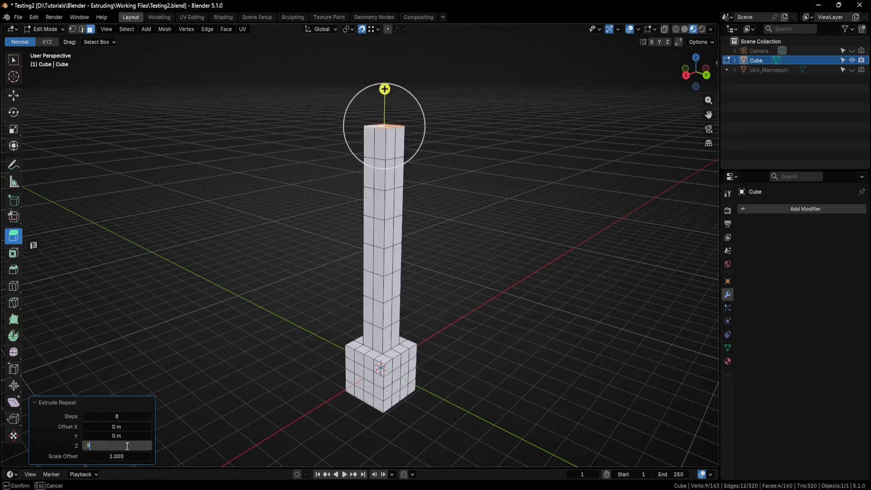
key("Return")
Set the Extrude Repeat scale offset to 0.940 for the column.
middle_click_drag(370, 370, 349, 320, "shift")
scroll(358, 322, "up", 2)
mouse_move(117, 456)
left_mouse_down()
mouse_move(99, 455)
mouse_move(129, 456)
left_mouse_up()
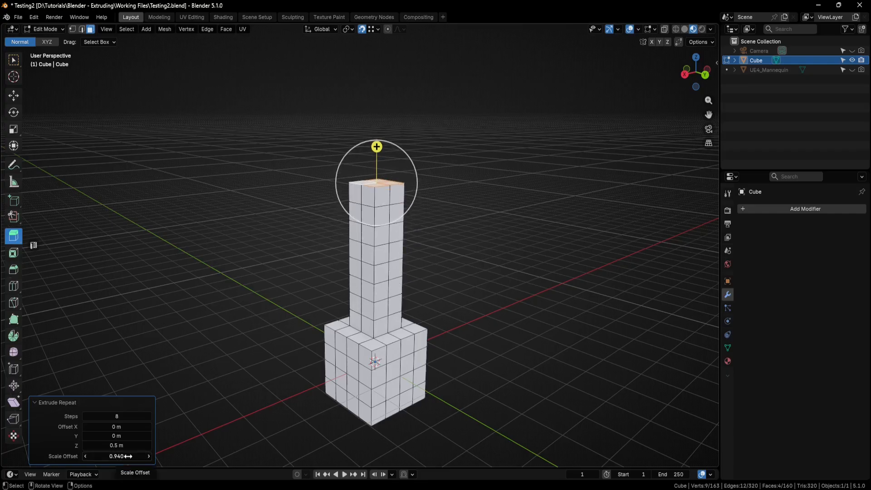
middle_click_drag(421, 298, 397, 278)
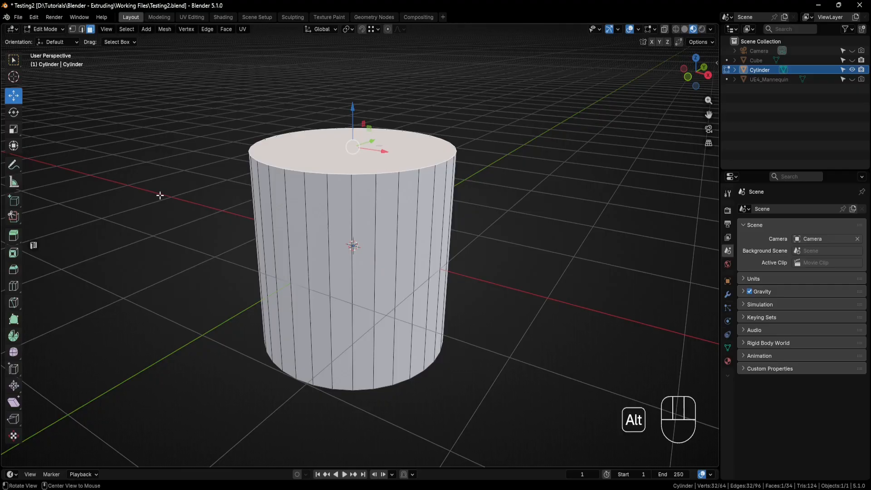
Activate the Spin tool for the cylinder, try the X axis and set the spin axis to Y.
key("alt+e")
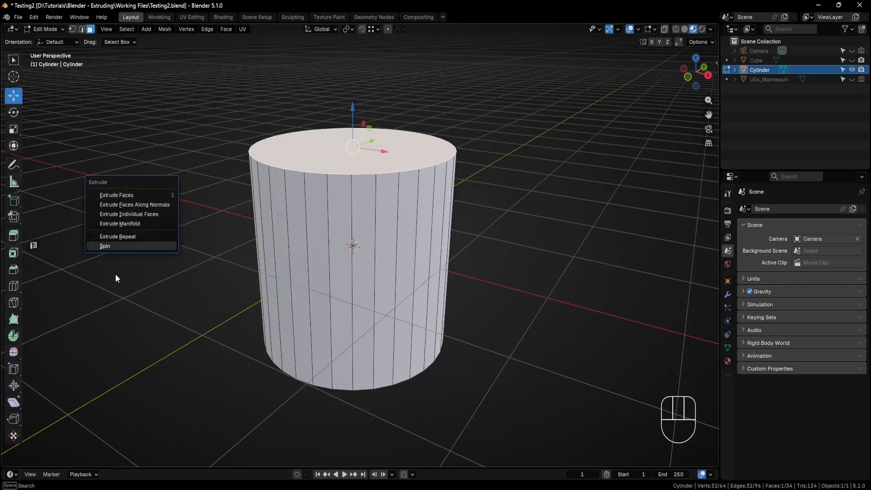
left_click(99, 288)
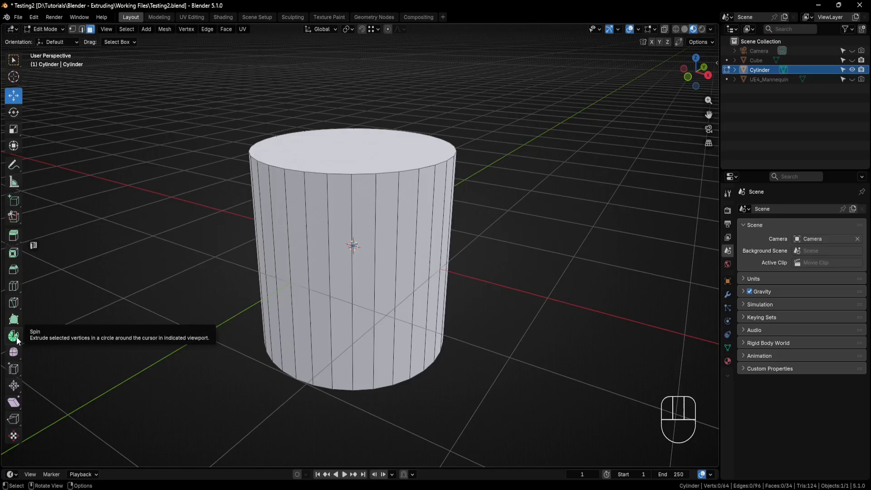
left_click_drag(433, 206, 436, 211, "alt")
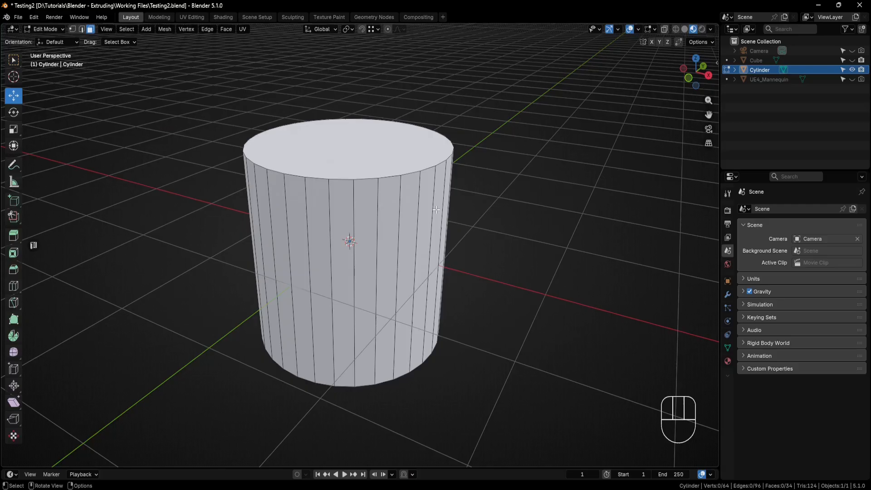
left_click(20, 335)
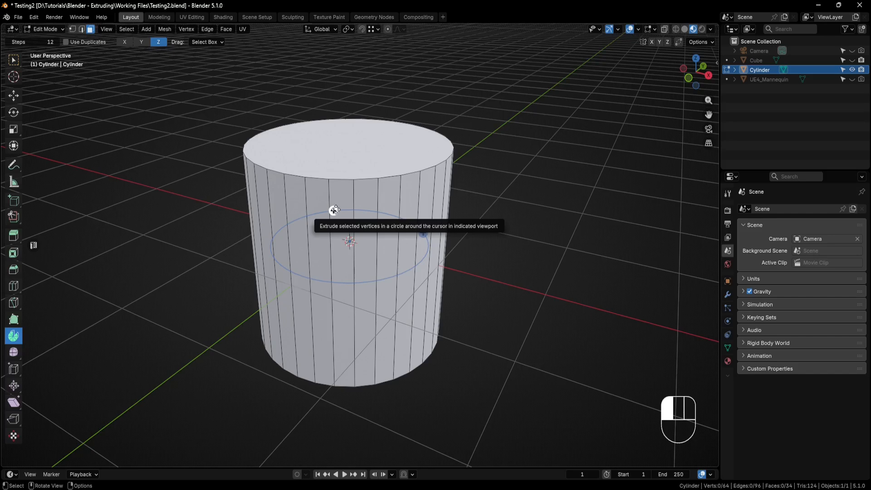
left_click(124, 41)
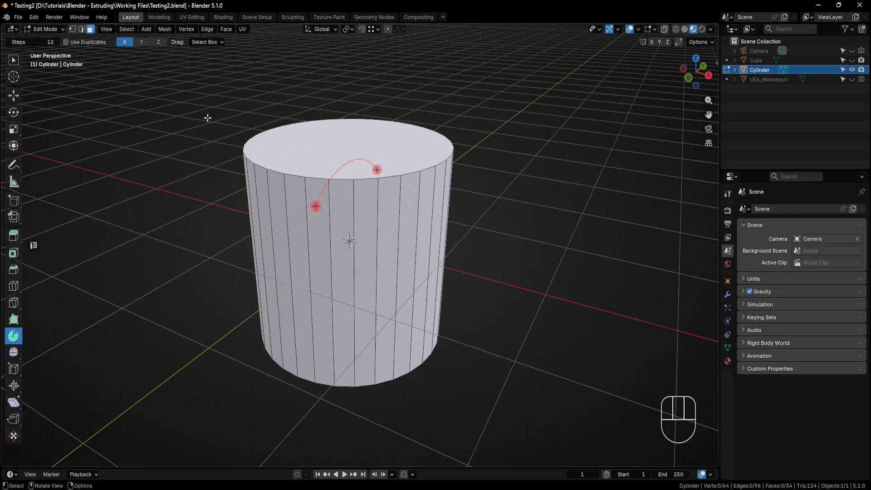
left_click(142, 43)
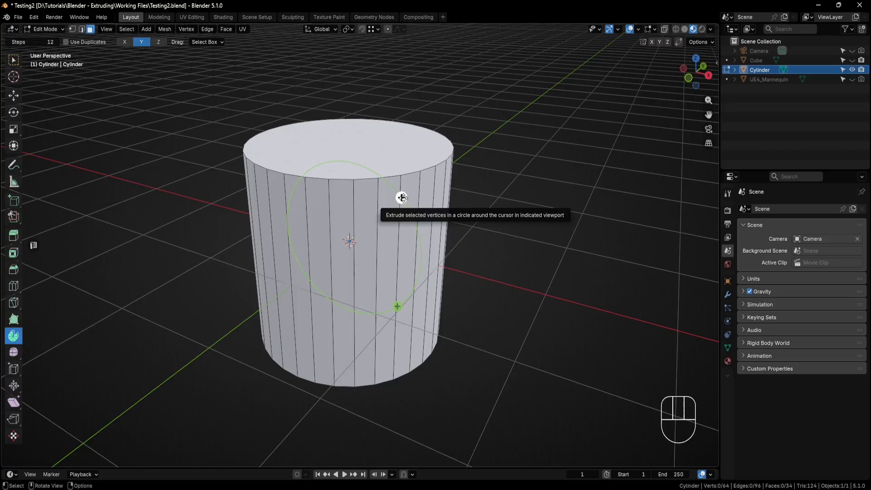
Place the 3D cursor beside the cylinder at 2 m on X and 1 m on Z in front view, using snapping.
middle_click_drag(527, 214, 532, 210)
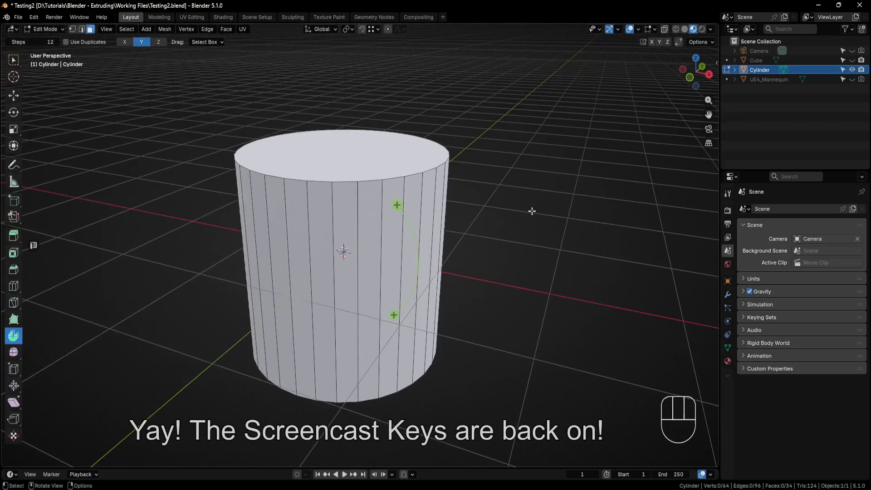
key("KP_1")
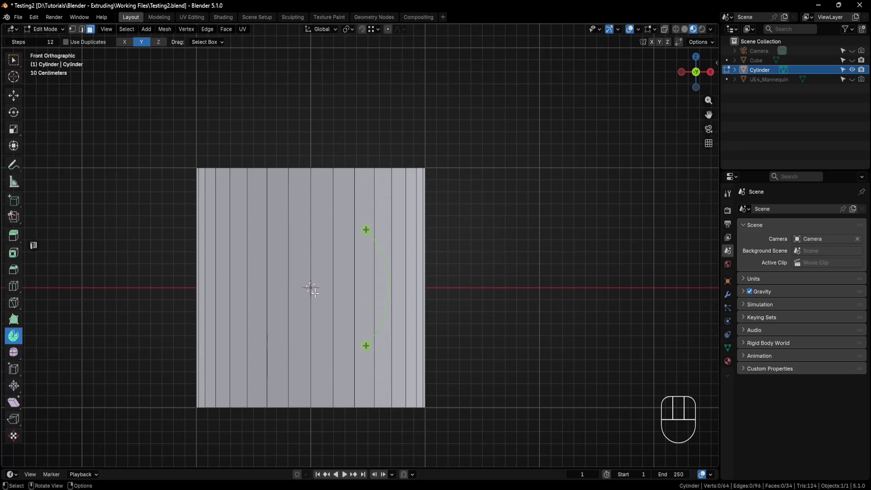
left_click(363, 28)
left_click(378, 29)
left_click(355, 88)
right_click_drag(338, 284, 540, 168, "shift")
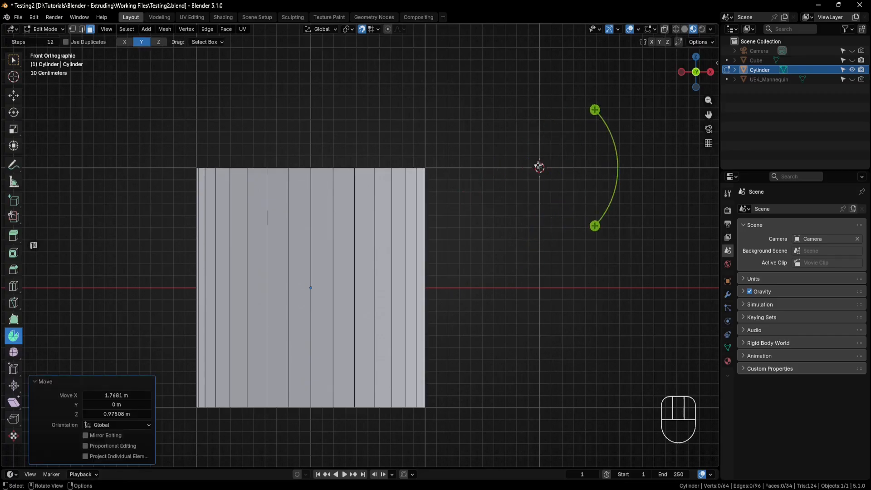
key("shift+Tab")
Spin the cylinder's top face by -90° around the 3D cursor on the Y axis in 12 steps.
scroll(429, 106, "down", 2)
middle_click_drag(467, 100, 409, 162, "shift")
middle_click_drag(506, 156, 481, 179)
left_click(351, 212)
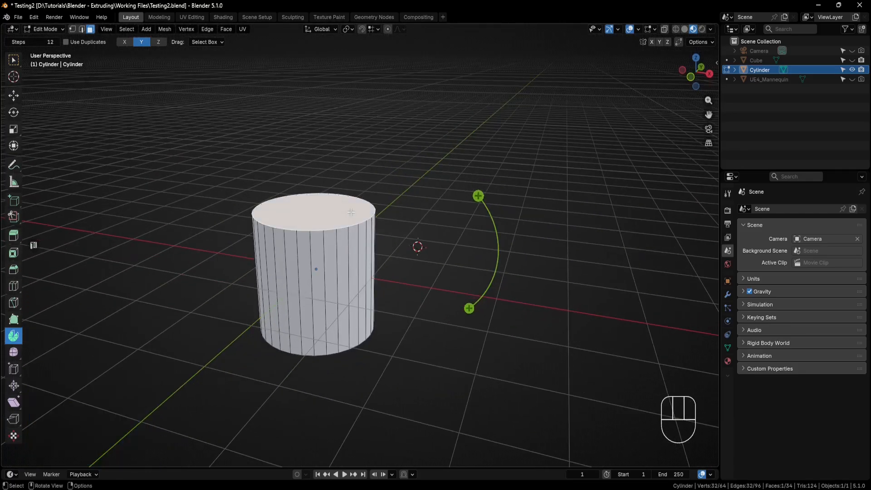
left_click_drag(479, 195, 468, 304)
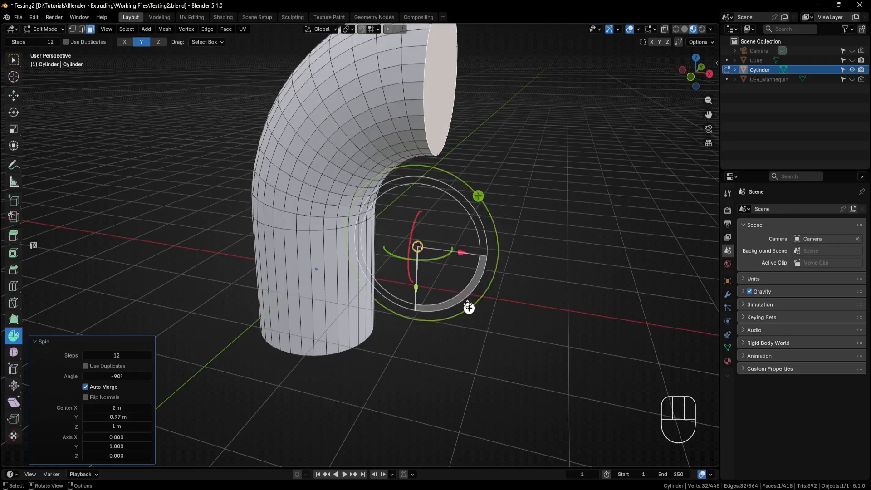
Try another angle for the spin and set it back to -90°.
mouse_move(131, 376)
left_mouse_down()
mouse_move(148, 377)
mouse_move(129, 376)
left_mouse_up()
left_click(125, 377)
type("-")
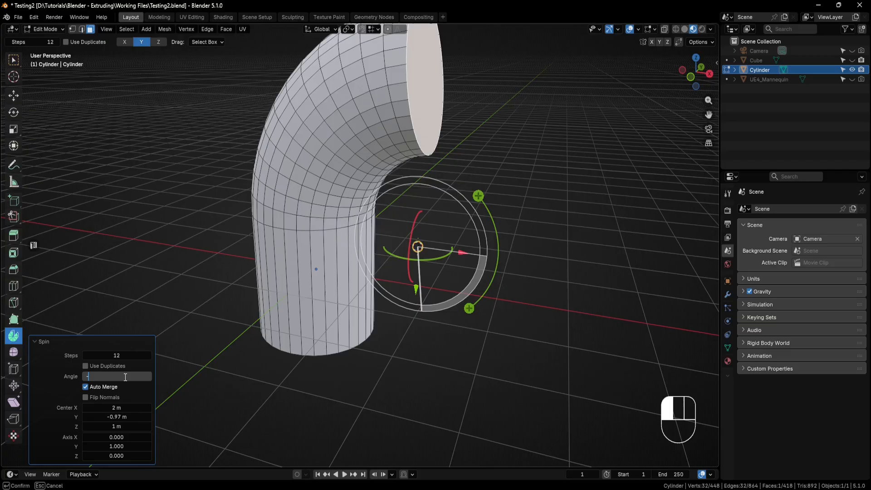
key("Return")
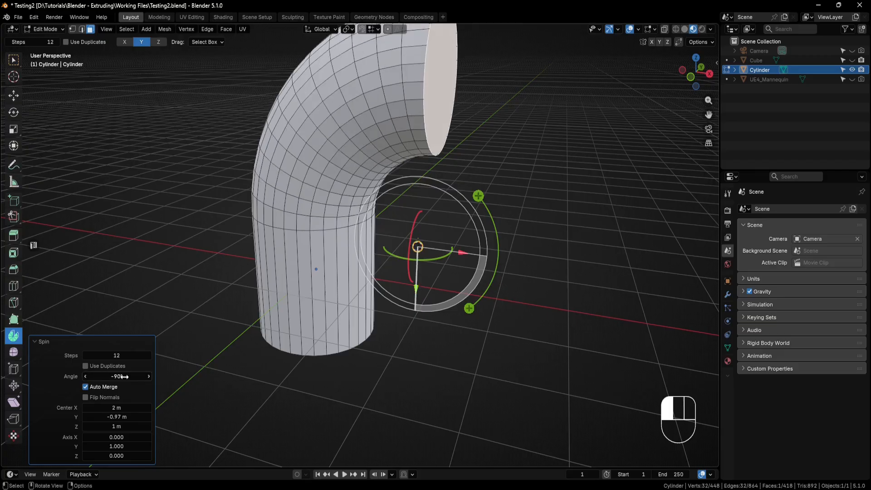
Reduce the spin to 7 steps, and return it to 12 steps.
left_click(84, 355)
left_click(85, 355)
left_click(84, 355)
left_click(85, 355)
left_click(84, 355)
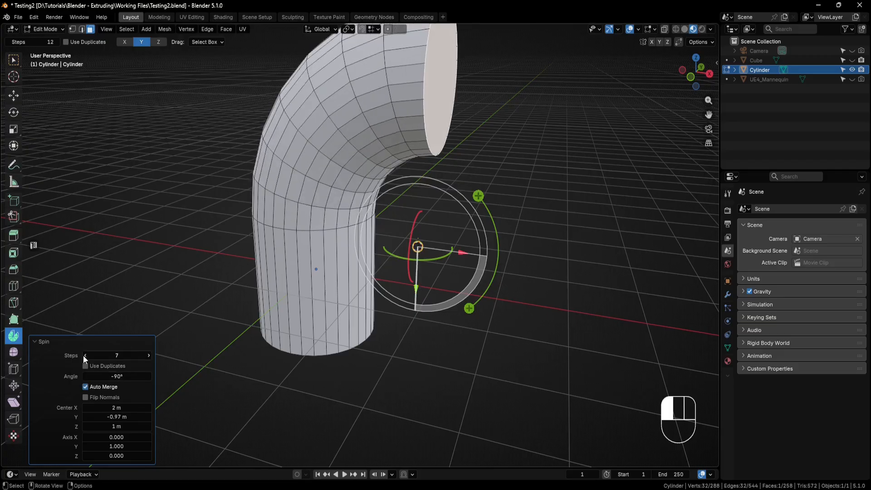
left_click(149, 355)
left_click(148, 355)
left_click(149, 355)
left_click(149, 355)
left_click(149, 355)
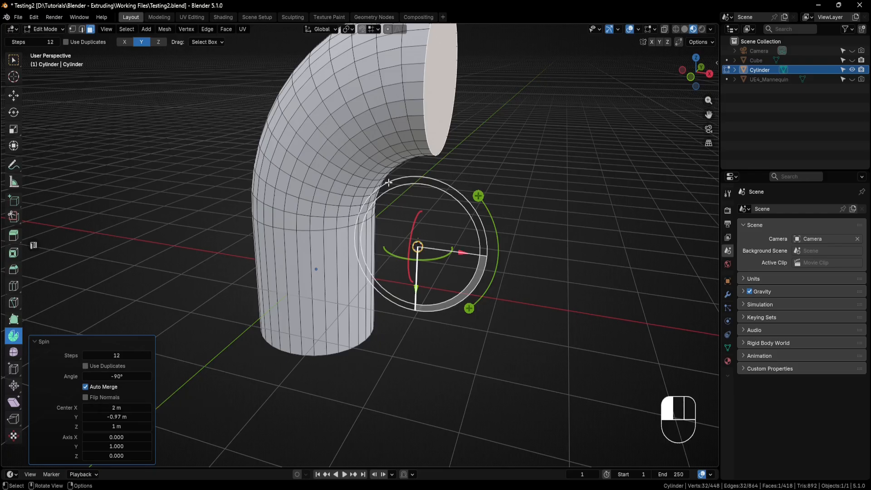
Try Use Duplicates on the spin, inspect the separate faces and disable the option again.
middle_click_drag(432, 121, 426, 144)
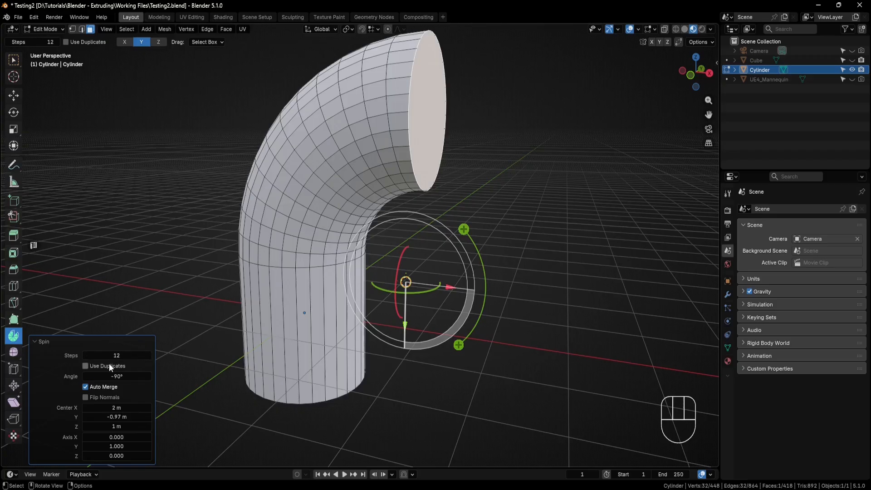
left_click(85, 365)
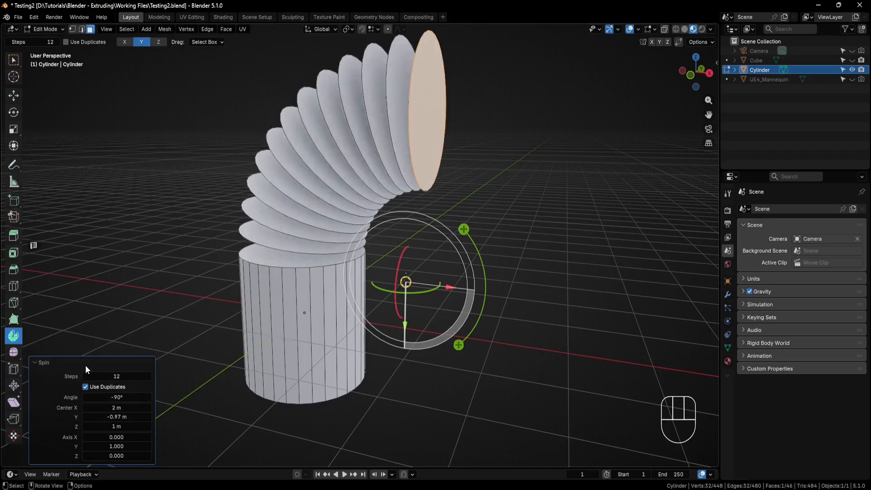
mouse_move(345, 227)
middle_mouse_down()
mouse_move(369, 189)
mouse_move(334, 220)
middle_mouse_up()
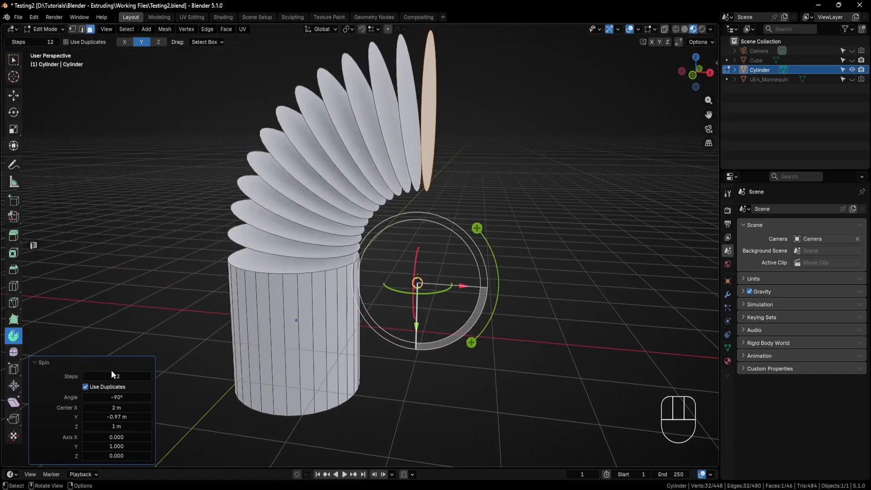
left_click(85, 386)
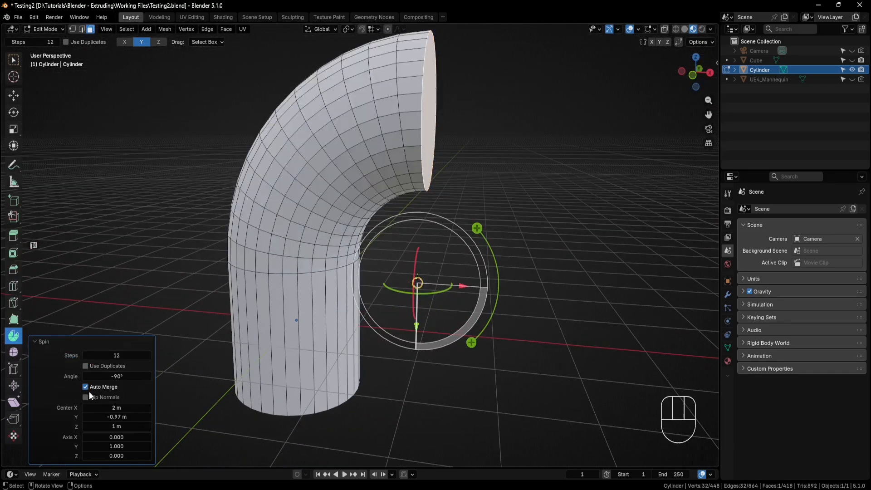
Try a spin center of 2.62 m on X and set it back to 2 m.
mouse_move(110, 409)
left_mouse_down()
mouse_move(139, 408)
mouse_move(114, 408)
left_mouse_up()
left_click(113, 407)
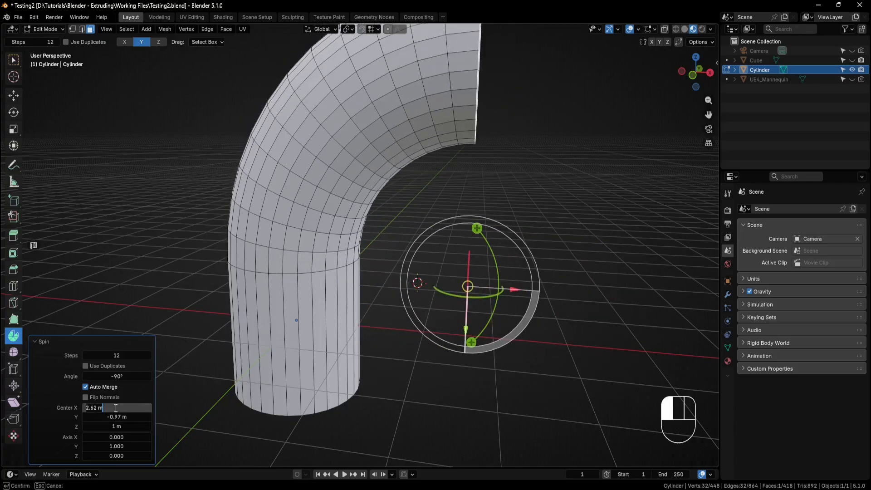
type("2")
key("Return")
middle_click_drag(258, 344, 270, 318)
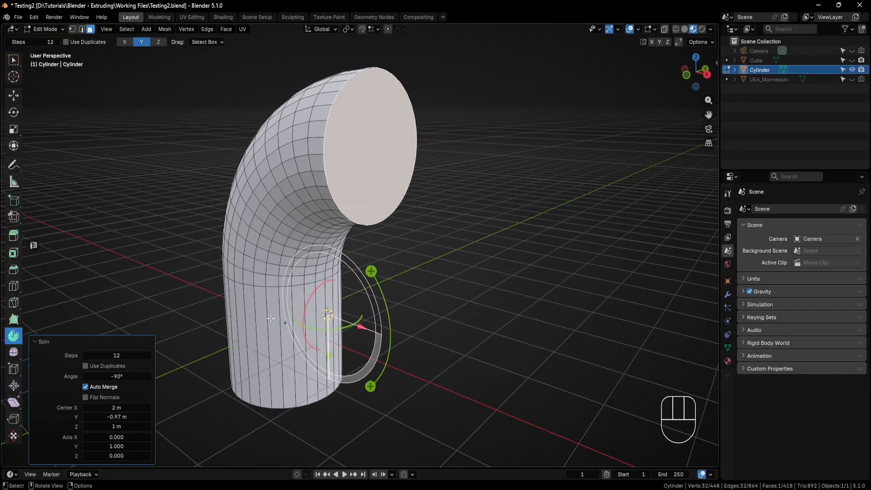
Try a spin axis X value of 0.640 and reset it to 0.
left_click_drag(128, 440, 200, 440)
middle_click_drag(363, 274, 398, 280)
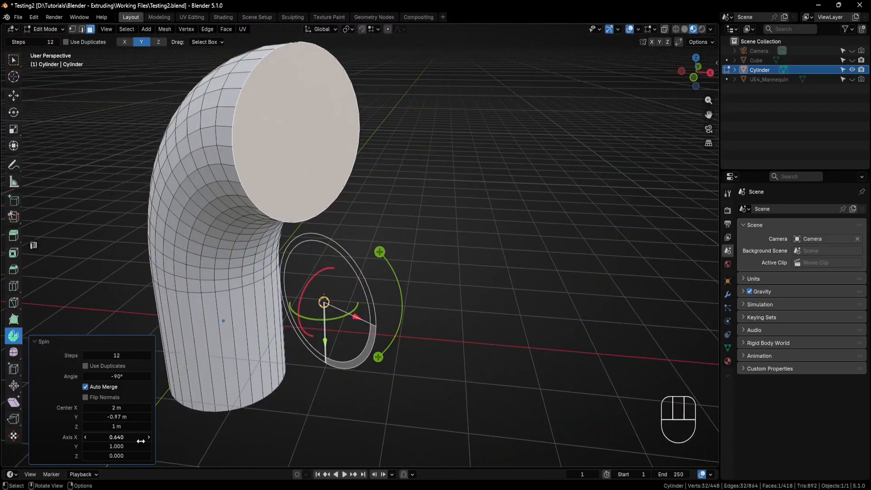
left_click(125, 439)
type("0")
key("Return")
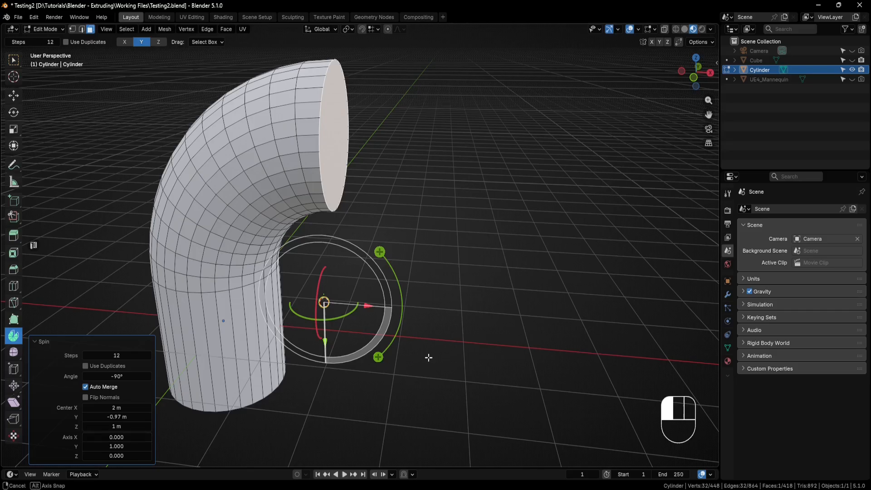
Extrude the bent pipe's end face 4 m along its normal with Extrude Region and snapping enabled.
key("KP_7")
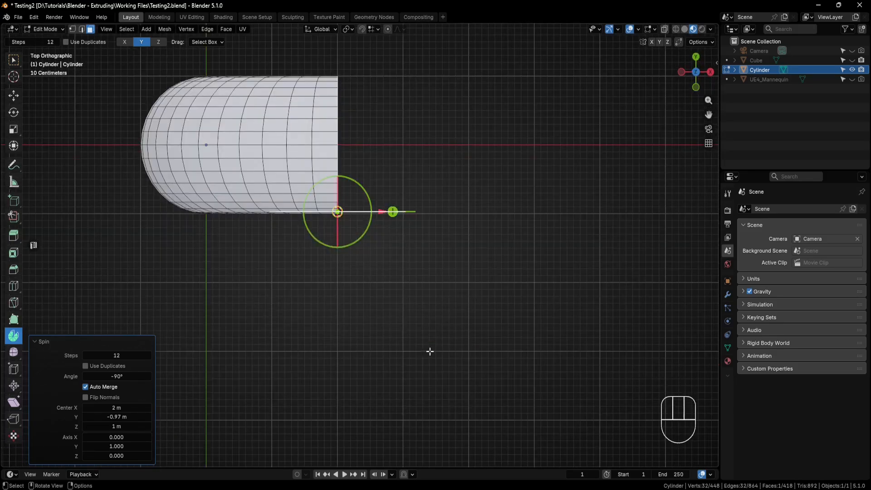
middle_click_drag(428, 298, 446, 379, "shift")
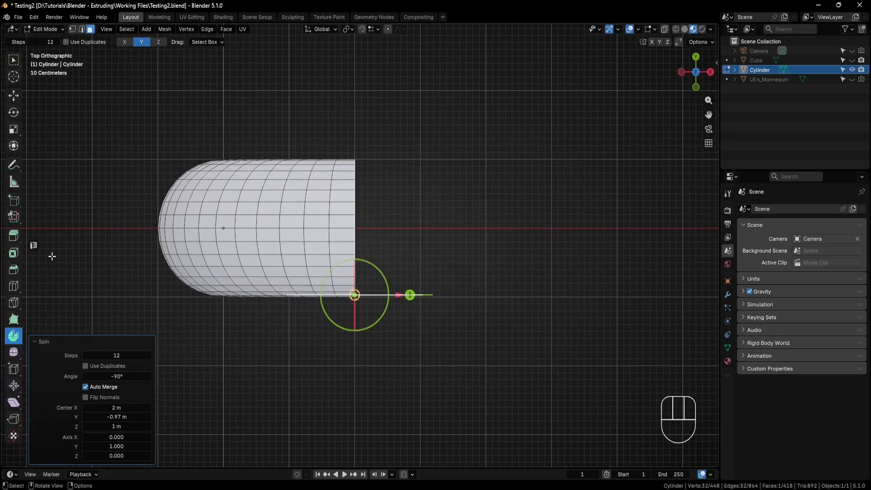
left_click(13, 239)
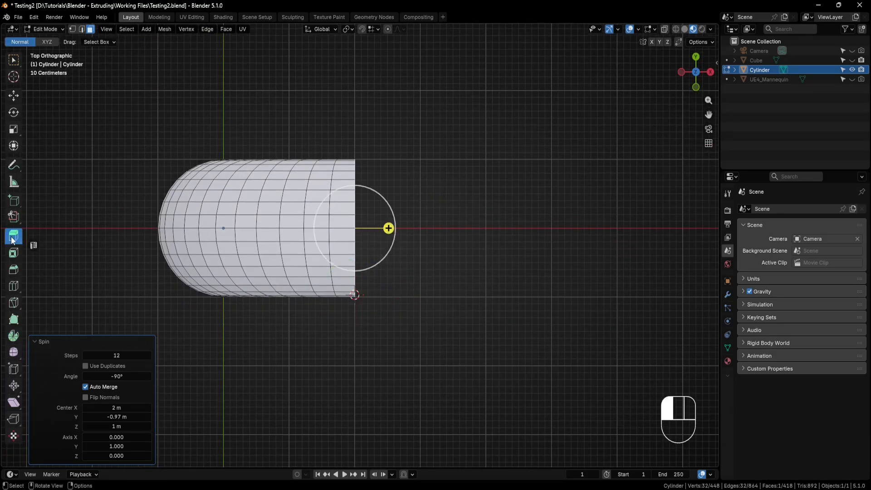
left_click(362, 29)
left_click_drag(388, 228, 617, 224)
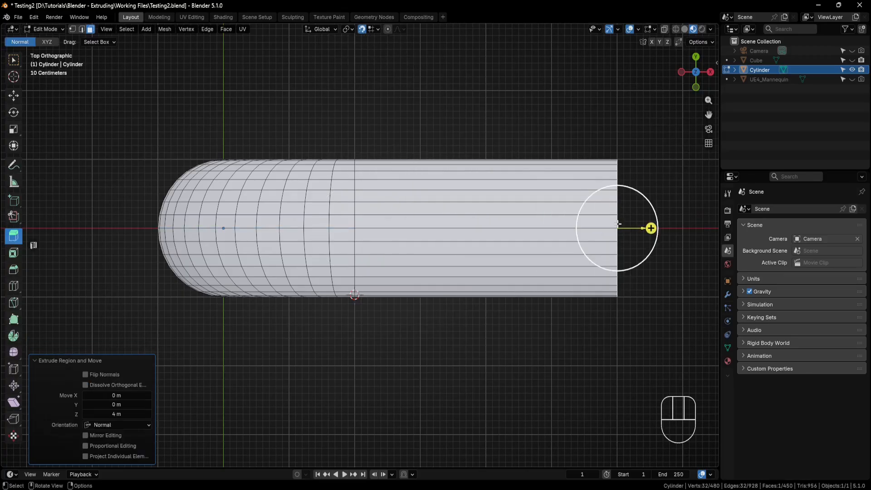
Set the Spin tool to the Z axis and place the 3D cursor at 6 m on X and 2.5 m on Y.
left_click(14, 336)
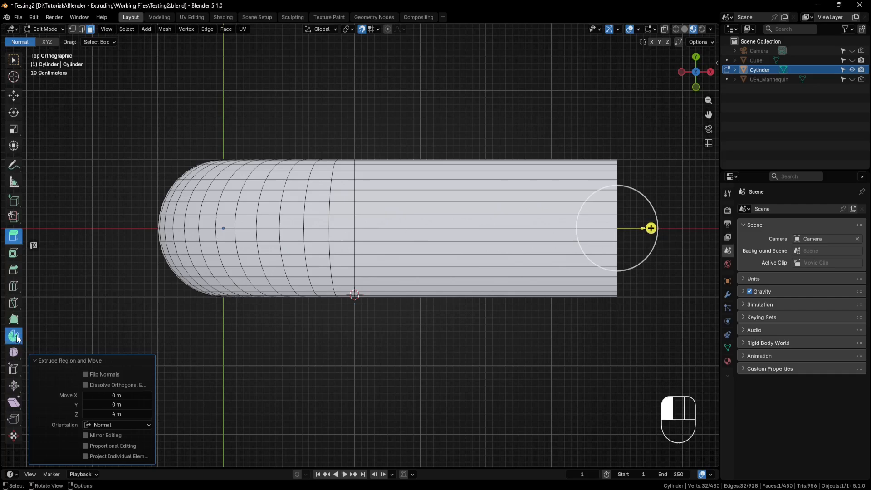
left_click(159, 41)
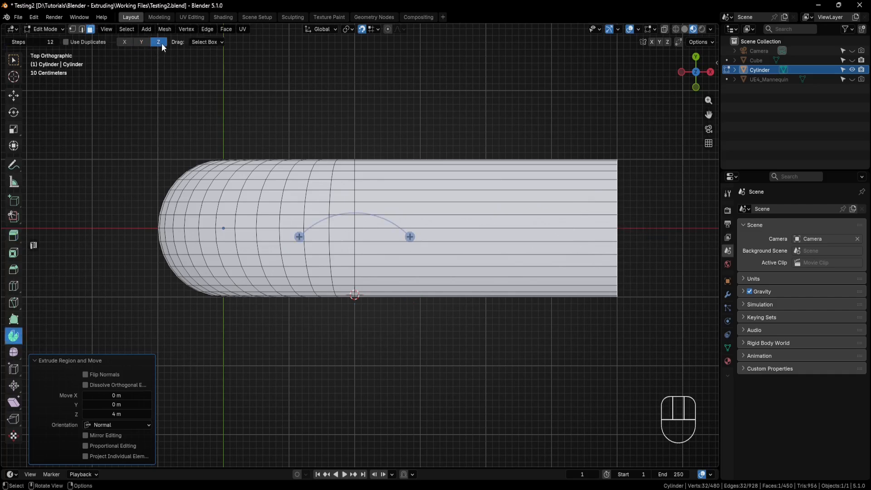
middle_click_drag(567, 125, 483, 196, "shift")
right_click_drag(278, 347, 527, 129, "shift")
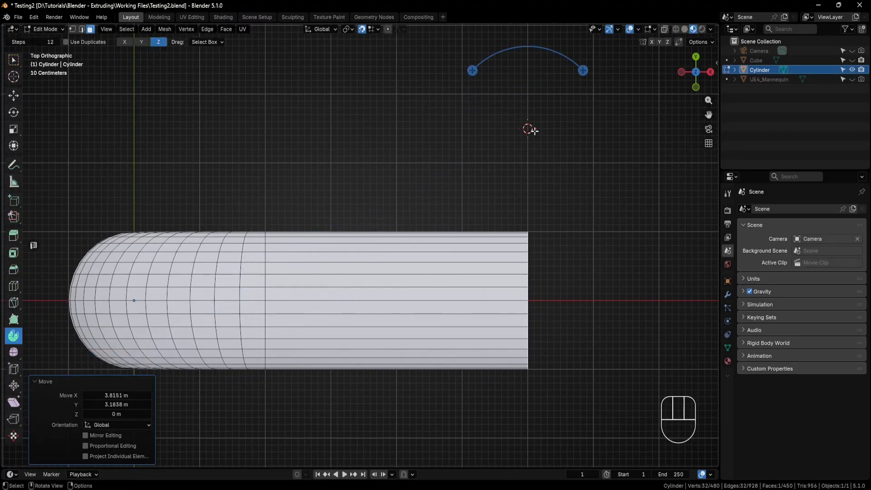
Spin the pipe's end face around the 3D cursor on the Z axis and set the angle to 180°.
middle_click_drag(554, 138, 511, 189, "shift")
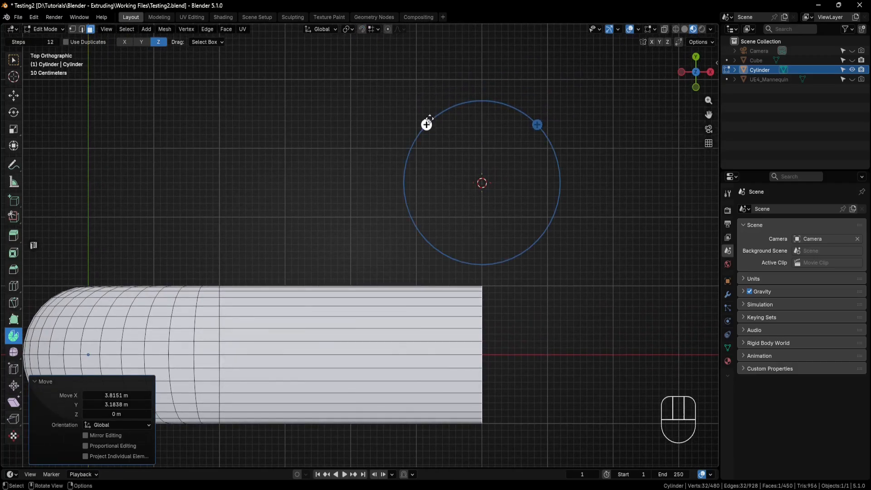
left_click_drag(426, 124, 642, 342)
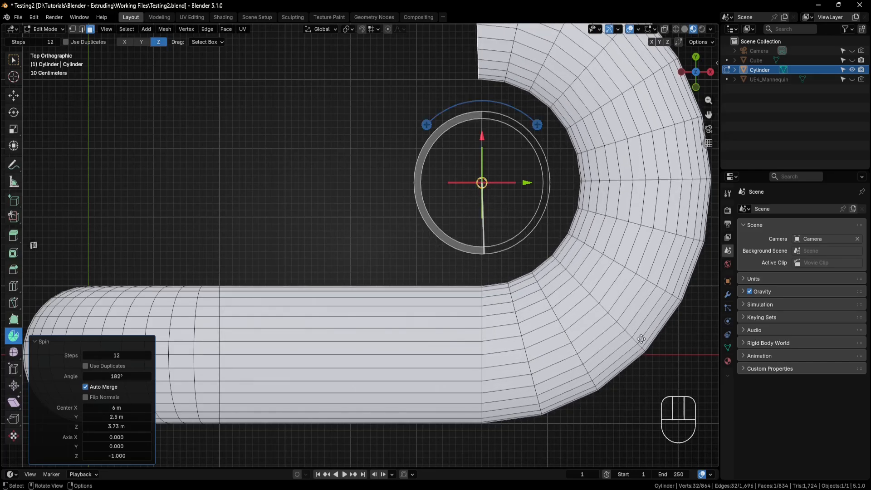
middle_click_drag(540, 268, 569, 221)
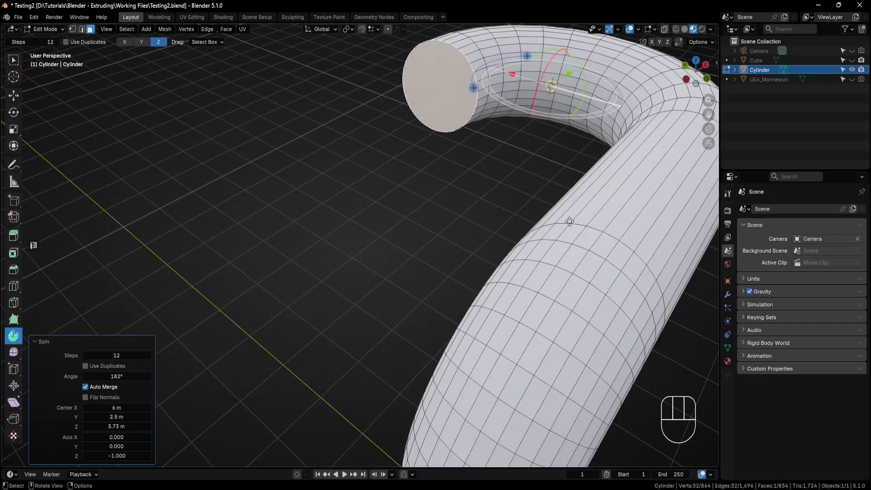
left_click(130, 376)
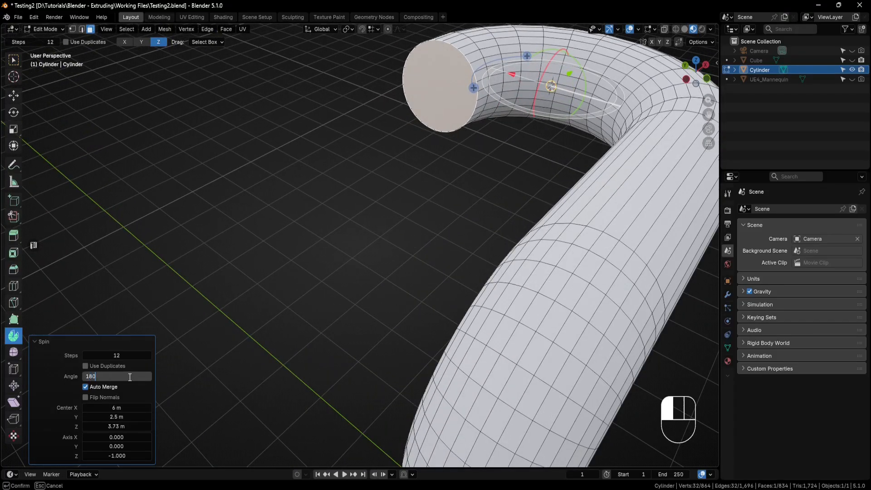
key("Return")
Try tilting the 180° spin by changing its axis X value, and undo the spin.
left_click_drag(121, 437, 149, 436)
middle_click_drag(345, 231, 266, 290)
middle_click_drag(308, 279, 323, 278)
key("ctrl+z")
Spin the straight section's end face by -90° around the 3D cursor on the Z axis.
middle_click_drag(373, 230, 319, 271)
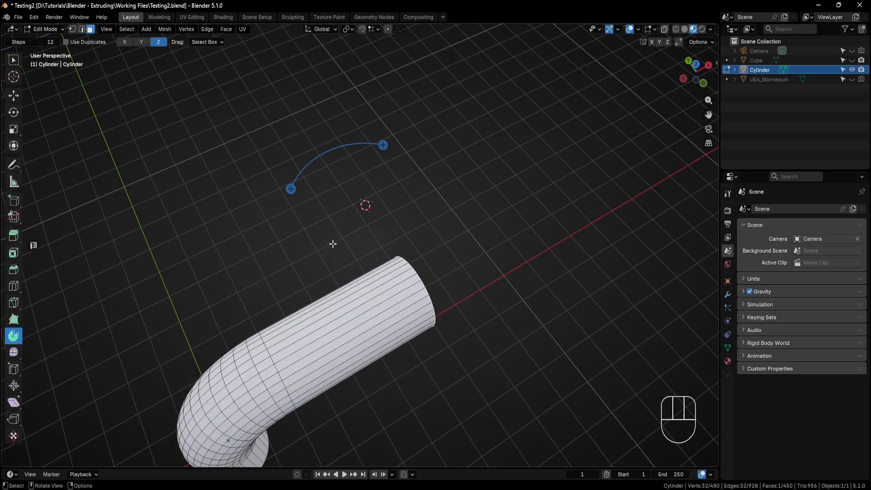
left_click_drag(383, 145, 330, 196, "ctrl")
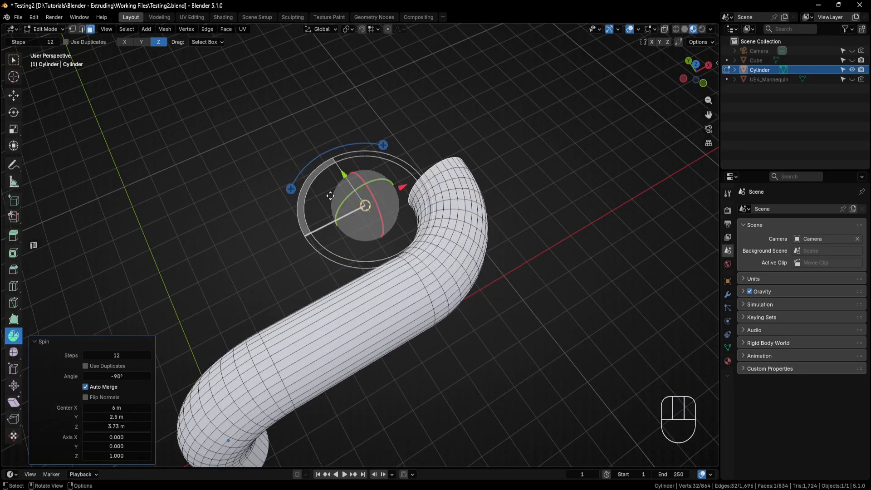
left_click(298, 130)
Spin the new end face a further 90° around the same 3D cursor to continue the bend.
middle_click_drag(290, 190, 391, 160)
left_click(249, 234)
middle_click_drag(333, 243, 289, 180, "shift")
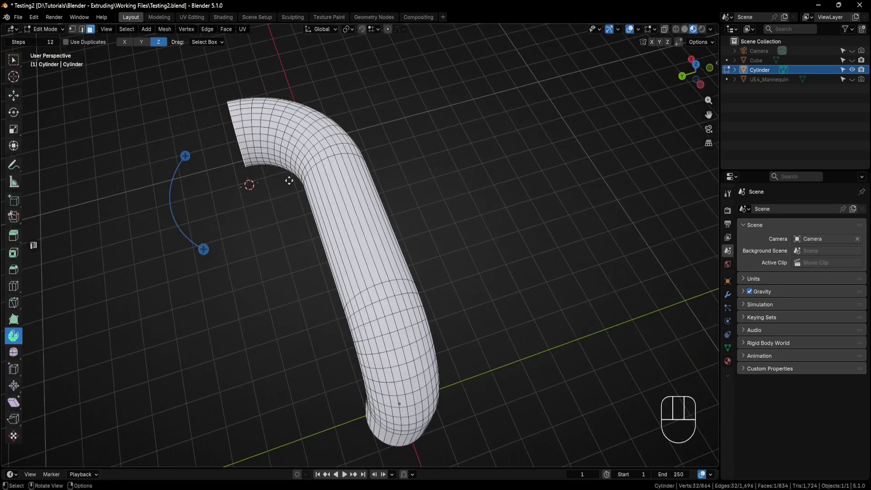
left_click_drag(203, 249, 288, 202, "ctrl")
middle_click_drag(288, 202, 341, 214, "shift")
scroll(341, 214, "up", 2)
Tilt the last spin by setting its axis X to 0.25 and axis Z to -0.75.
left_click(122, 437)
type(".25")
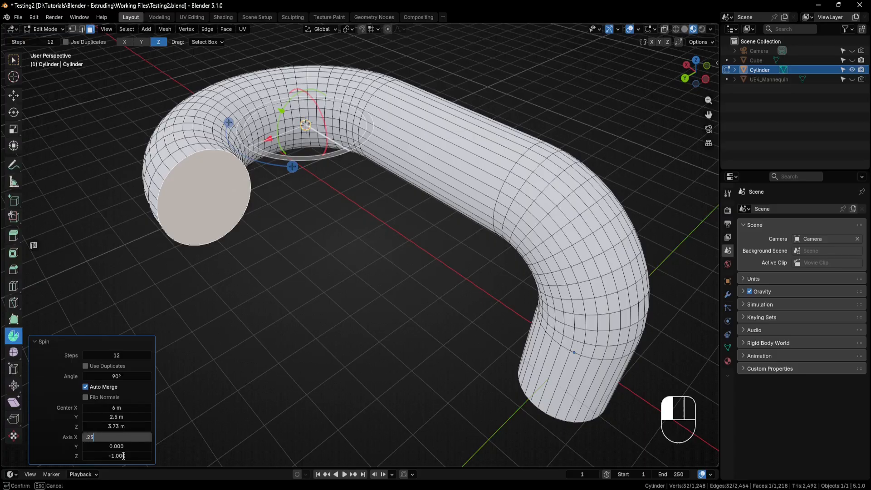
key("Return")
left_click(123, 456)
type("-.75")
key("Return")
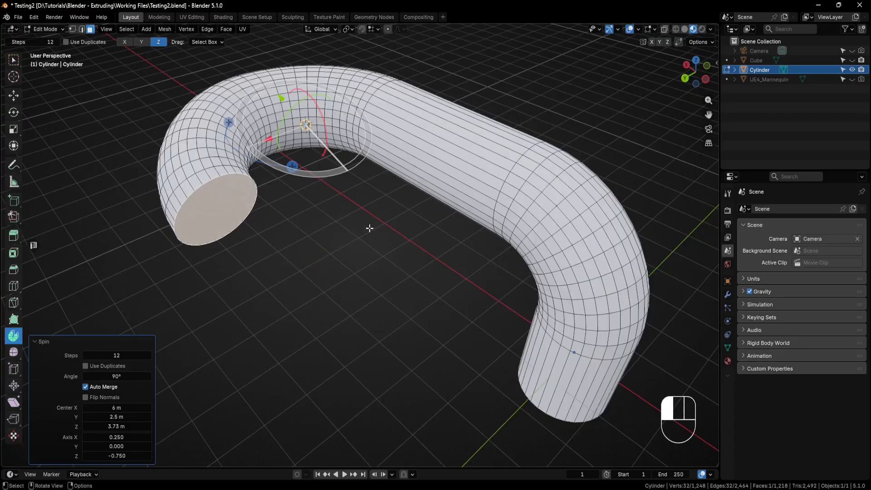
Extrude the pipe's angled end face about 4.96 m along its normal with Extrude Region.
mouse_move(338, 239)
middle_mouse_down()
mouse_move(365, 206)
mouse_move(356, 206)
mouse_move(342, 235)
middle_mouse_up()
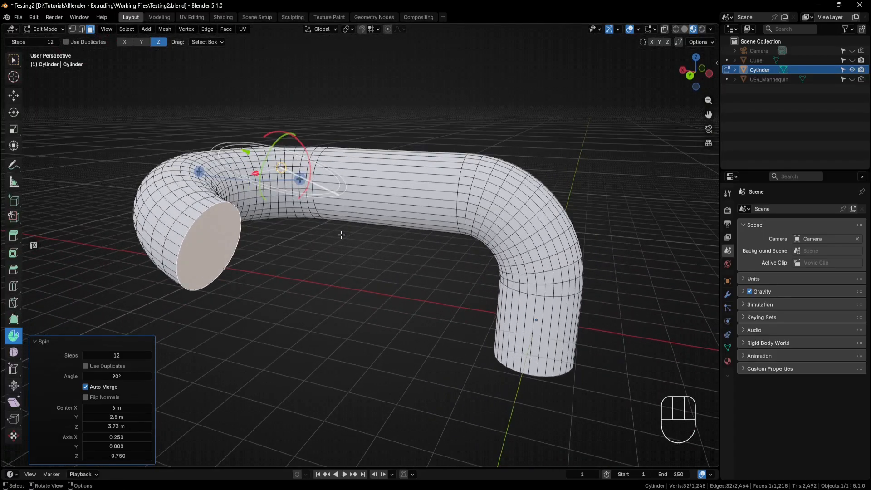
left_click(311, 234)
left_click(15, 236)
left_click(204, 236)
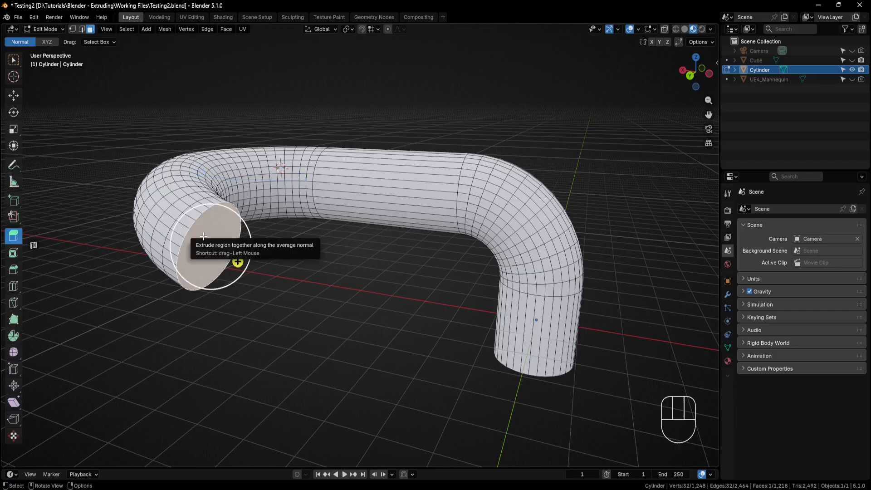
middle_click_drag(329, 247, 305, 262)
key("KP_1")
middle_click_drag(226, 254, 370, 232, "shift")
left_click_drag(370, 233, 192, 299)
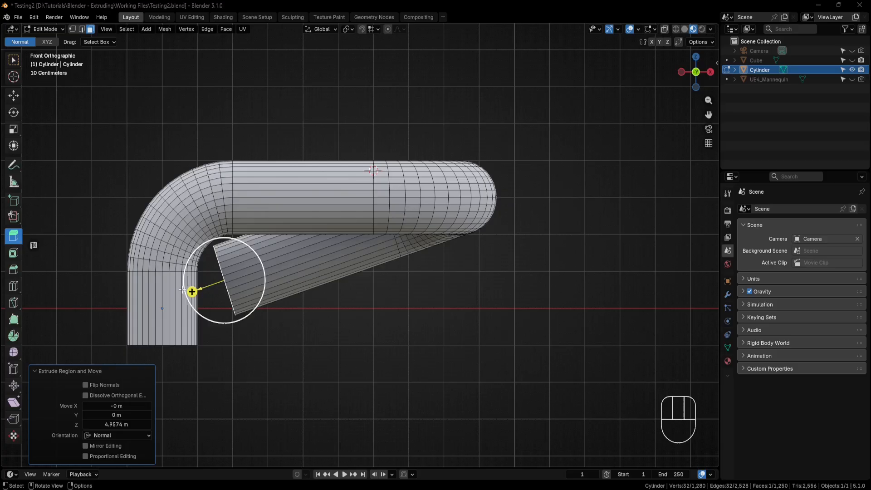
Set the transform orientation to Normal and move the 3D cursor about -4.05 m in X and 4.79 m in Y, beside the new end face.
middle_click_drag(145, 250, 244, 281)
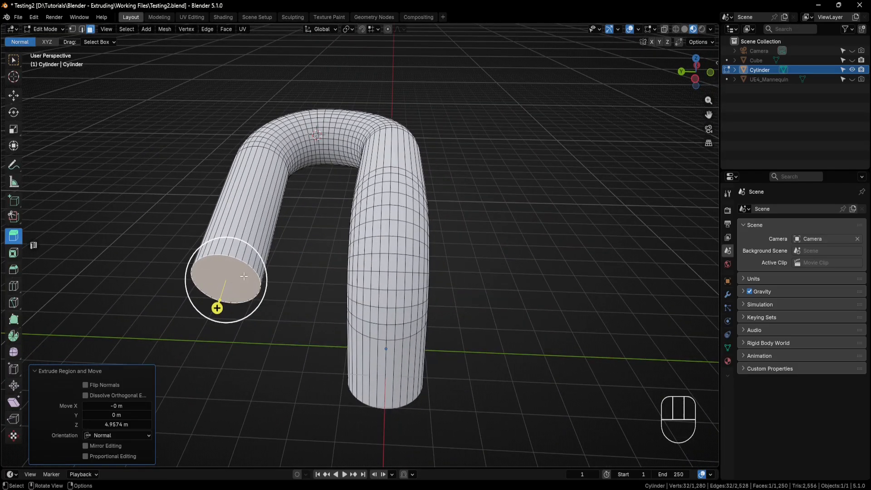
left_click(335, 30)
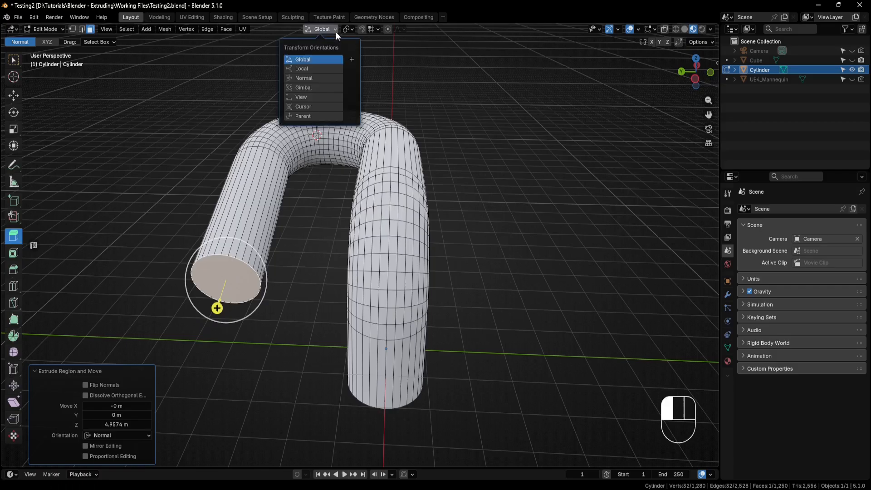
left_click(311, 78)
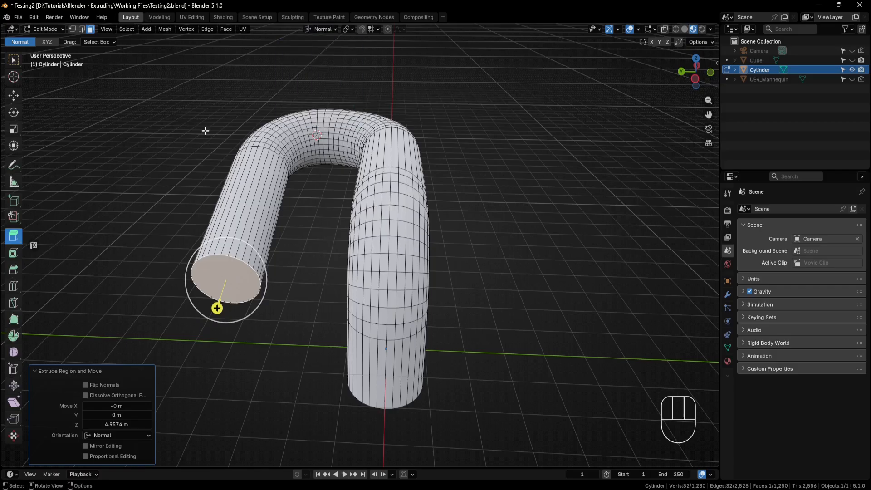
key("KP_7")
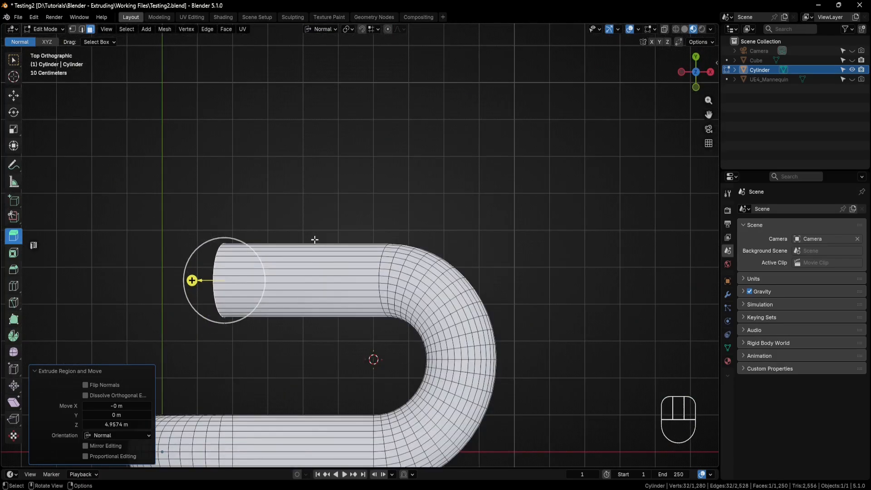
left_click(13, 336)
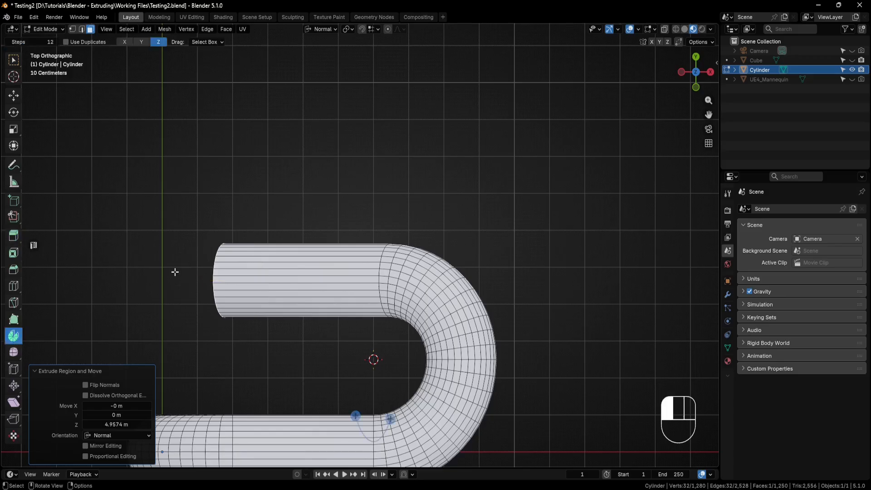
middle_click_drag(193, 292, 254, 173, "shift")
right_click_drag(414, 263, 283, 74, "shift")
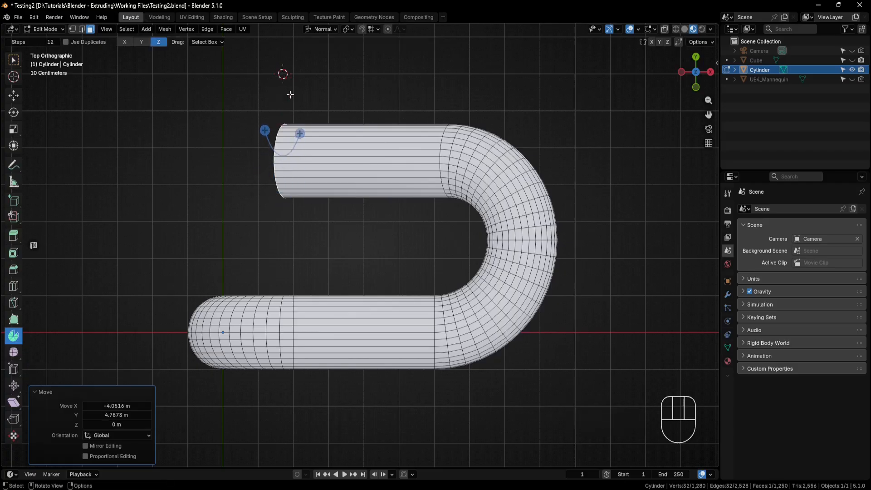
Spin the extruded section's end face by 90° around the 3D cursor using the X axis of the Normal orientation.
left_click(124, 42)
middle_click_drag(275, 110, 286, 200, "shift")
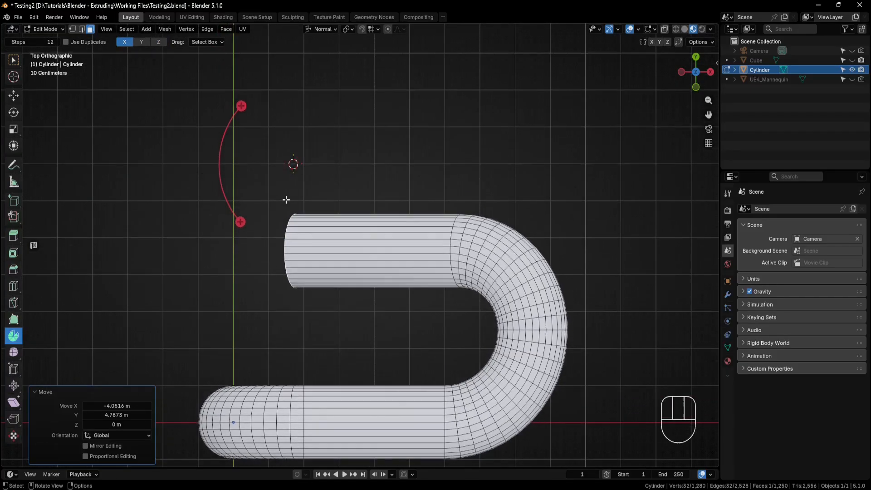
left_click_drag(241, 105, 302, 154)
middle_click_drag(299, 248, 381, 191)
Set the last spin's center X to 0.63 m and fine-tune its center Y and axis Y to straighten the bend.
middle_click_drag(370, 152, 231, 355, "shift")
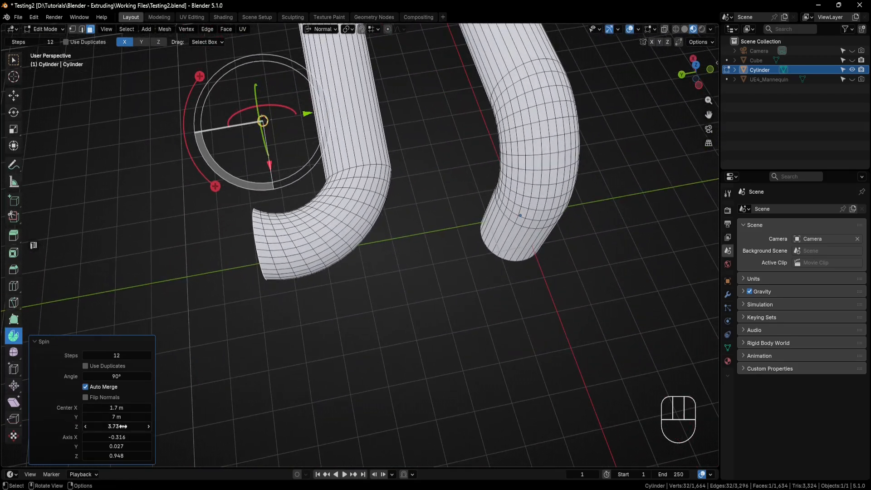
left_click_drag(112, 407, 85, 408)
middle_click_drag(230, 415, 414, 303)
left_click_drag(119, 407, 116, 408)
key("KP_7")
scroll(326, 307, "up", 5)
middle_click_drag(316, 312, 398, 165, "shift")
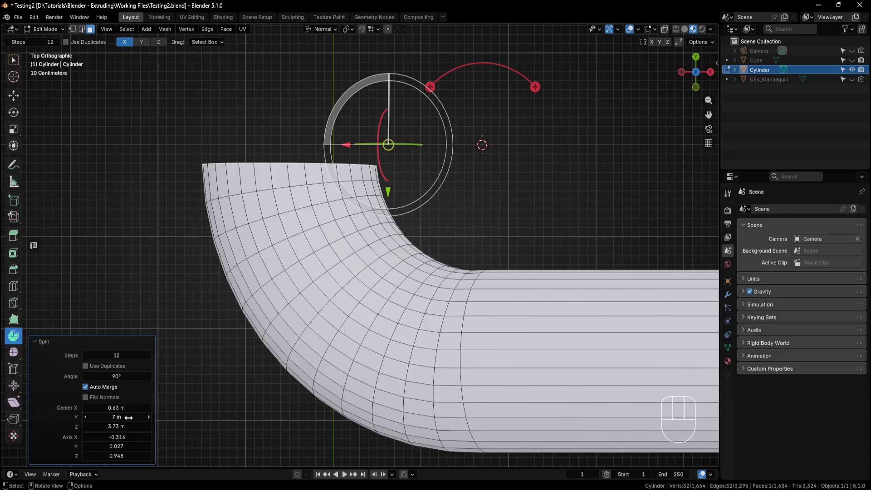
left_click_drag(129, 417, 126, 417)
left_click_drag(128, 446, 125, 447)
Extrude the new bend's end face along its normal into a long straight section.
middle_click_drag(295, 308, 398, 295)
mouse_move(399, 295)
middle_mouse_down()
mouse_move(410, 342)
mouse_move(516, 227)
mouse_move(539, 289)
mouse_move(412, 306)
mouse_move(406, 332)
mouse_move(405, 308)
middle_mouse_up()
left_click(14, 235)
middle_click_drag(228, 247, 350, 256, "shift")
left_click_drag(376, 296, 182, 292)
Move the 3D cursor about 4.38 m in Y, level with the straight section's end face on its +X side.
key("KP_7")
middle_click_drag(194, 286, 339, 180, "shift")
scroll(275, 183, "up", 2)
right_click_drag(335, 258, 328, 157, "shift")
Spin the end face by 90° around the 3D cursor and set the spin's center X to 1.7 m.
key("alt")
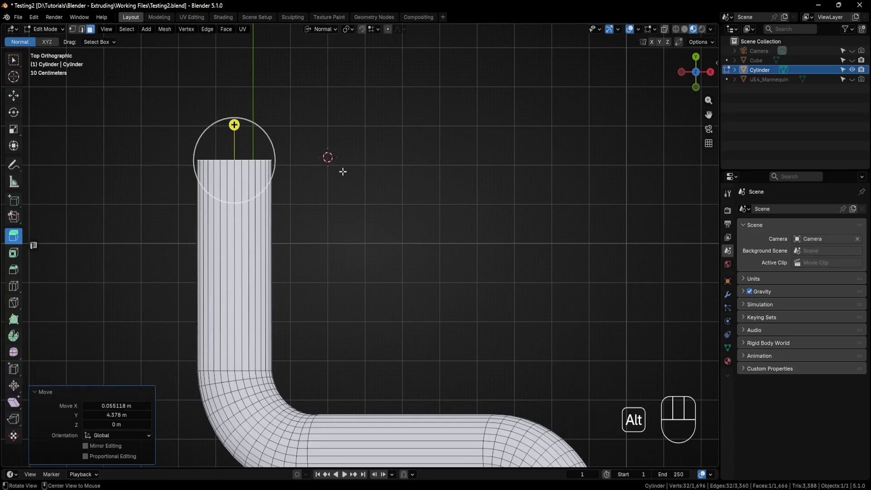
key("alt+e")
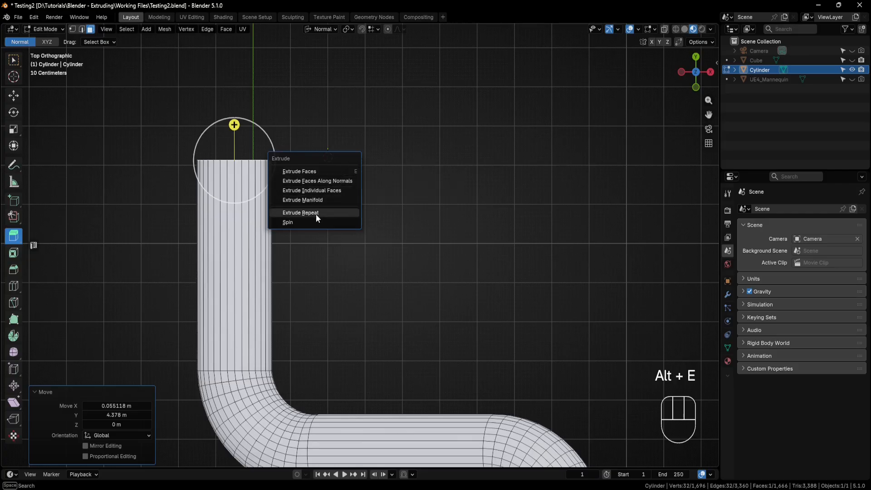
left_click(288, 222)
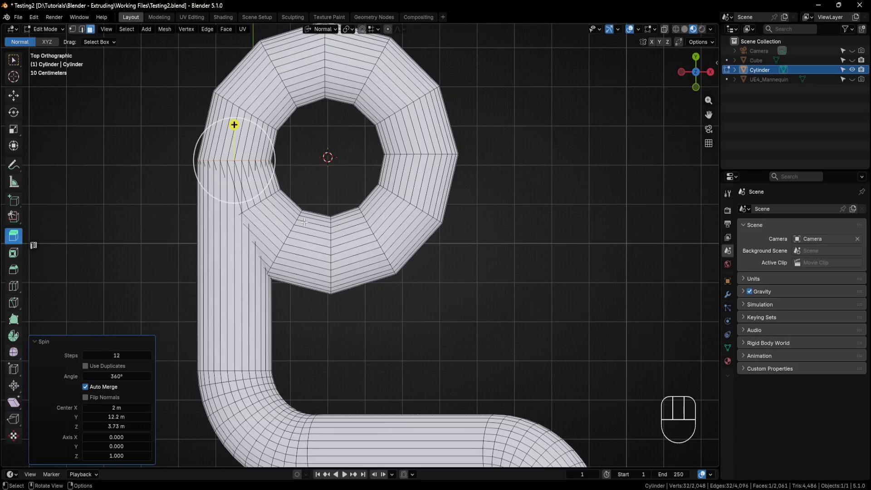
left_click(130, 376)
type("90")
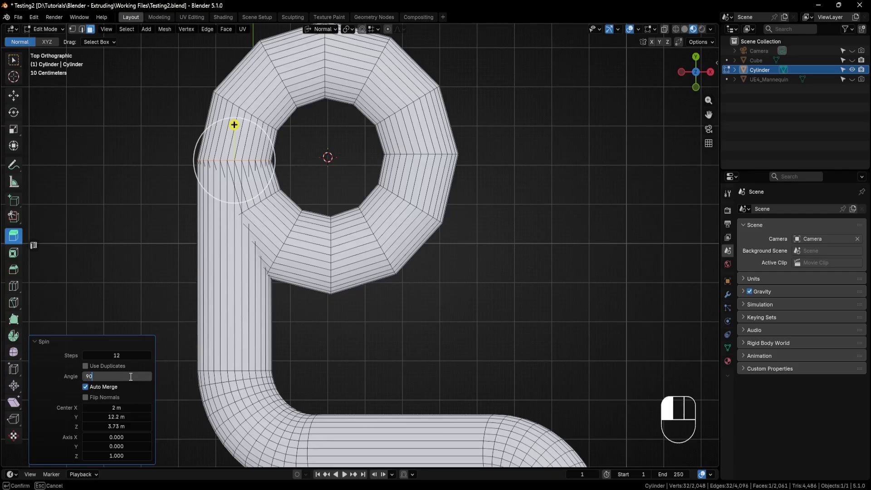
key("Return")
middle_click_drag(364, 194, 361, 268, "shift")
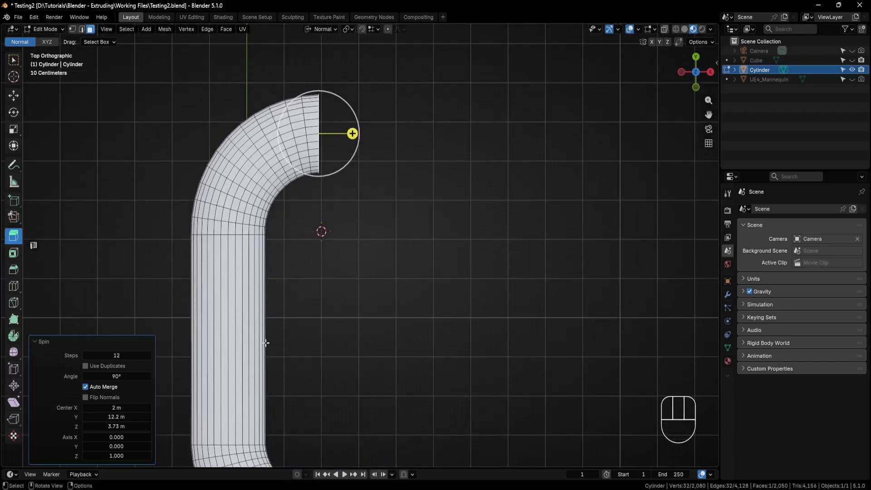
left_click_drag(130, 408, 108, 407)
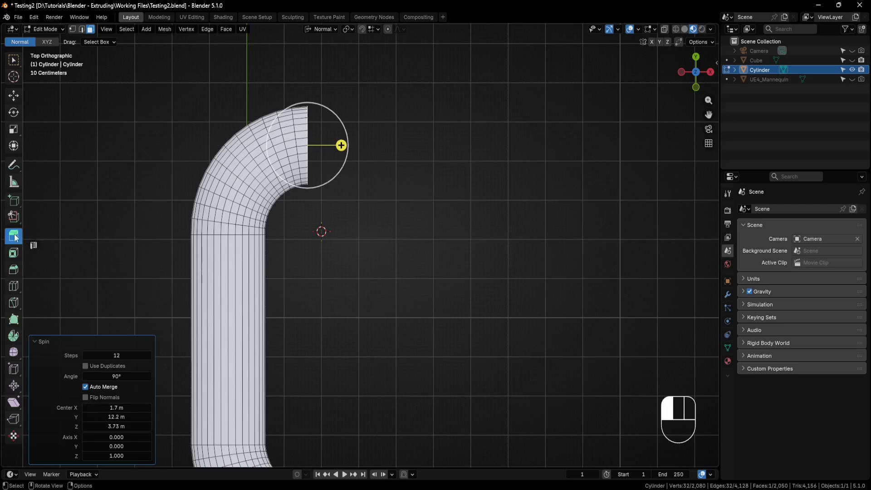
Extrude the latest bend's end face about 4.52 m along its normal.
left_click_drag(341, 145, 510, 151)
middle_click_drag(510, 150, 445, 241)
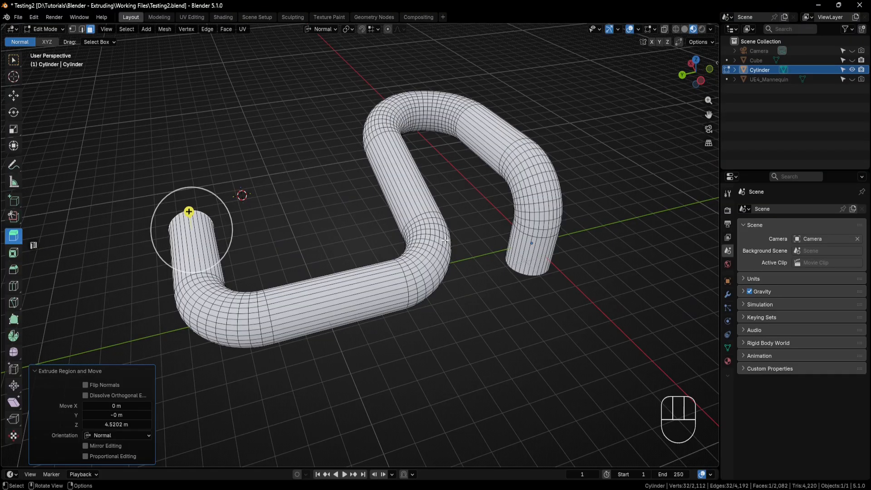